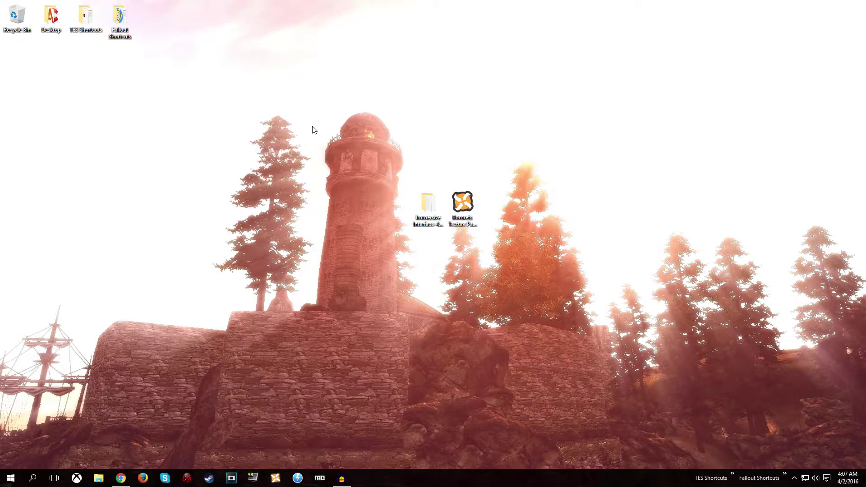
# - Inspect the contents of the Immersive Interface-4109 folder on the desktop and close it
pyautogui.doubleClick(426, 206)
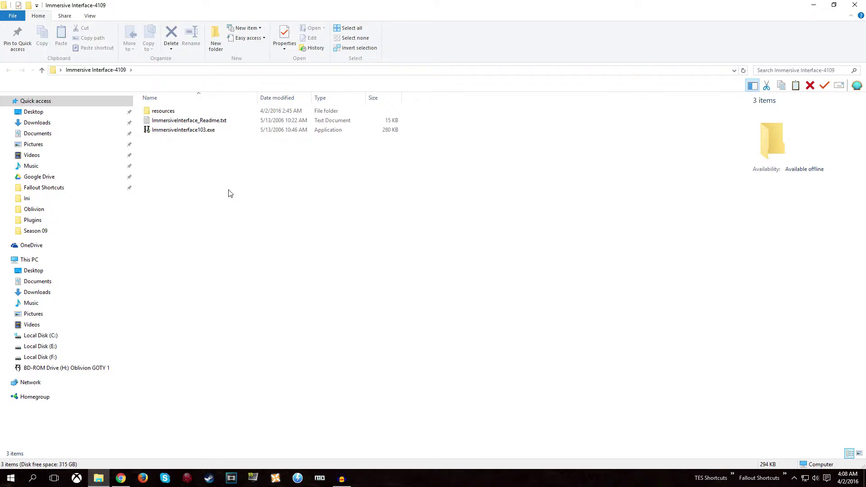
pyautogui.click(854, 5)
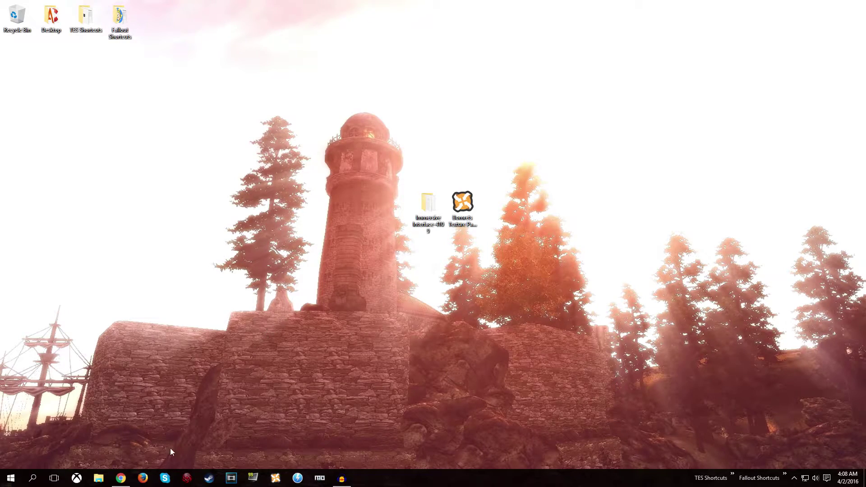
# - Switch to Chrome and review the Nexus download pages for Oblivion mod manager and Mod Organizer
pyautogui.click(120, 478)
pyautogui.click(45, 5)
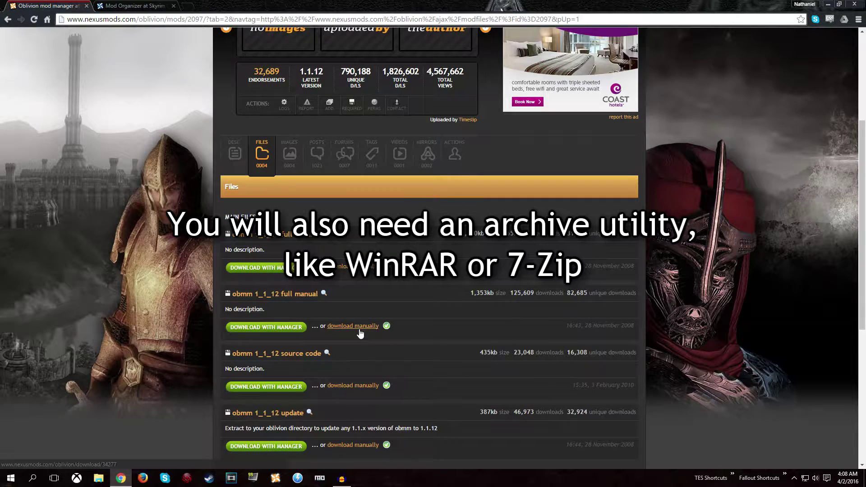
pyautogui.click(136, 6)
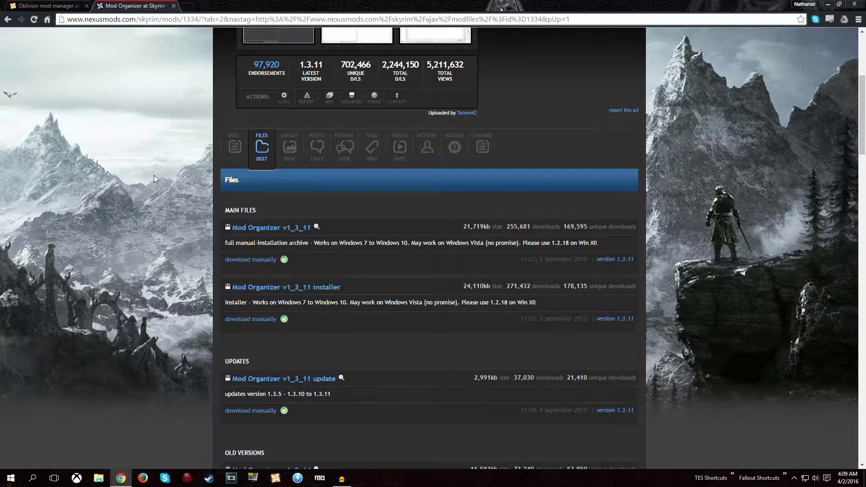
pyautogui.click(247, 261)
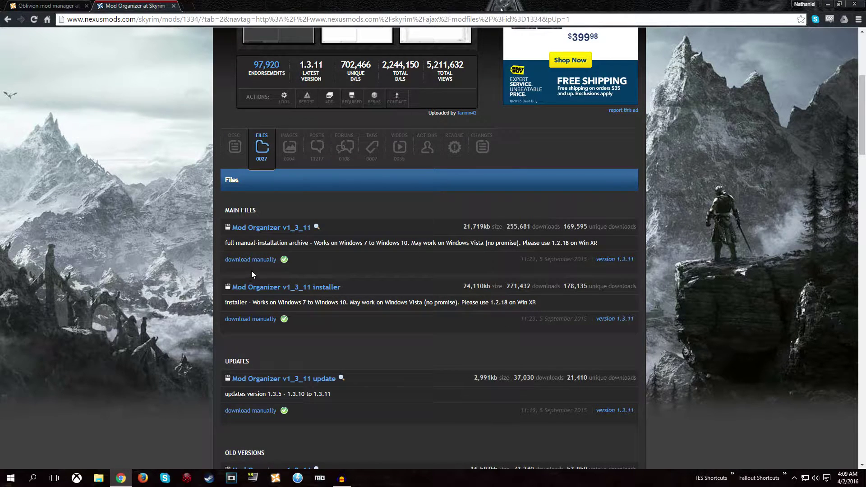
pyautogui.hotkey('ctrl', 'Tab')
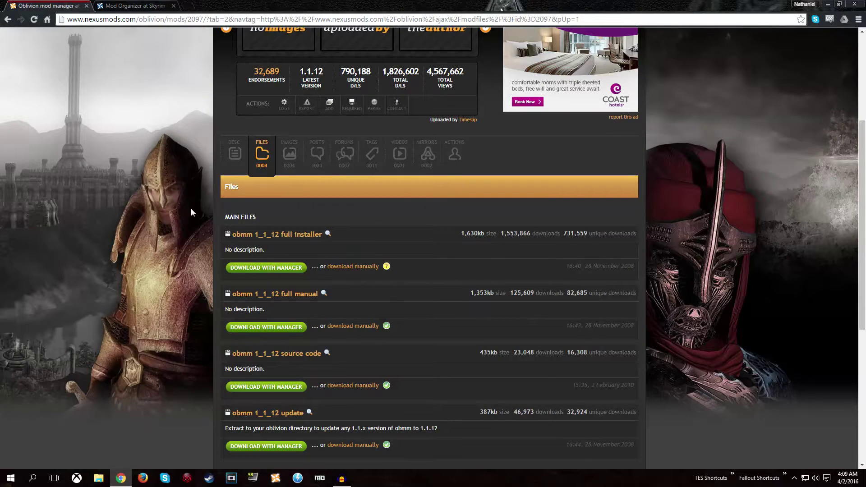
# - Manually download the obmm 1_1_12 full manual archive to the Desktop and minimize the browser
pyautogui.click(340, 327)
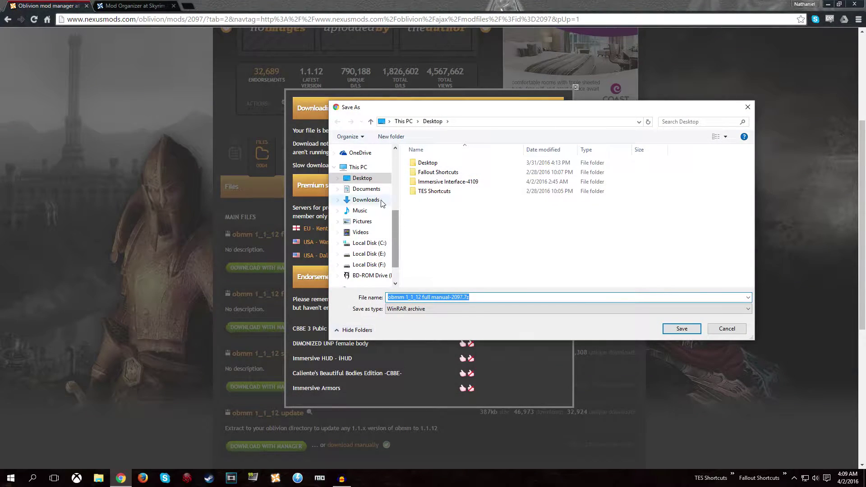
pyautogui.click(671, 329)
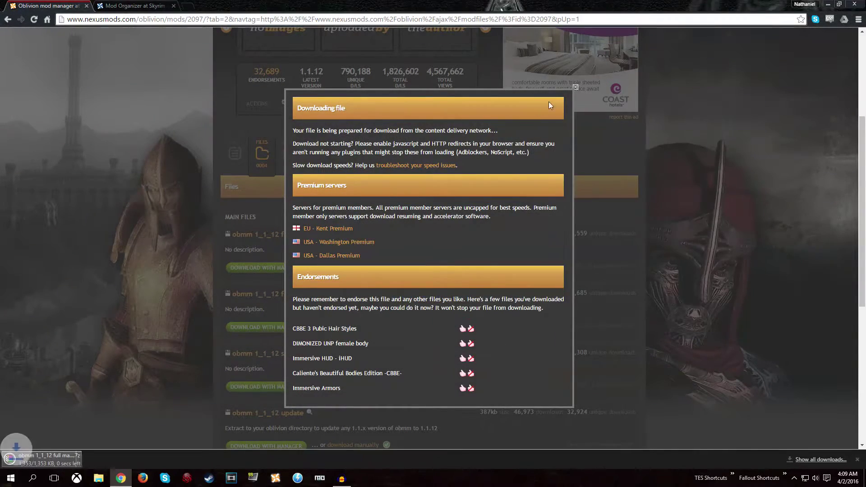
pyautogui.click(576, 87)
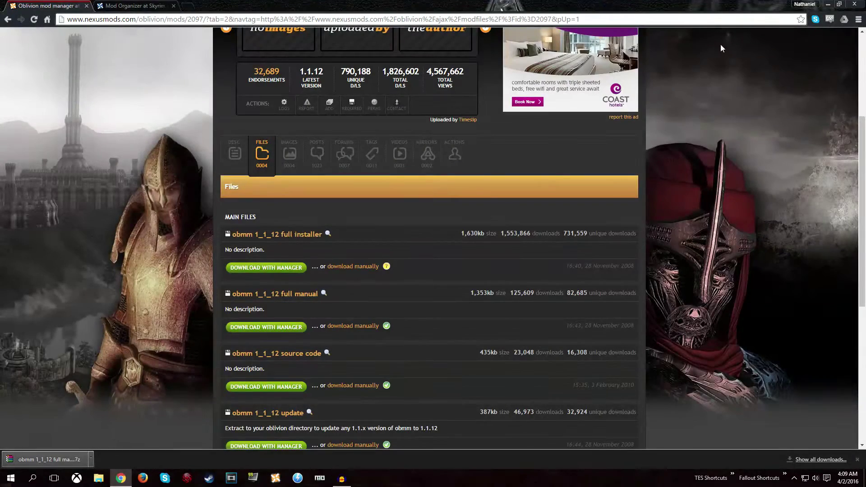
pyautogui.click(828, 5)
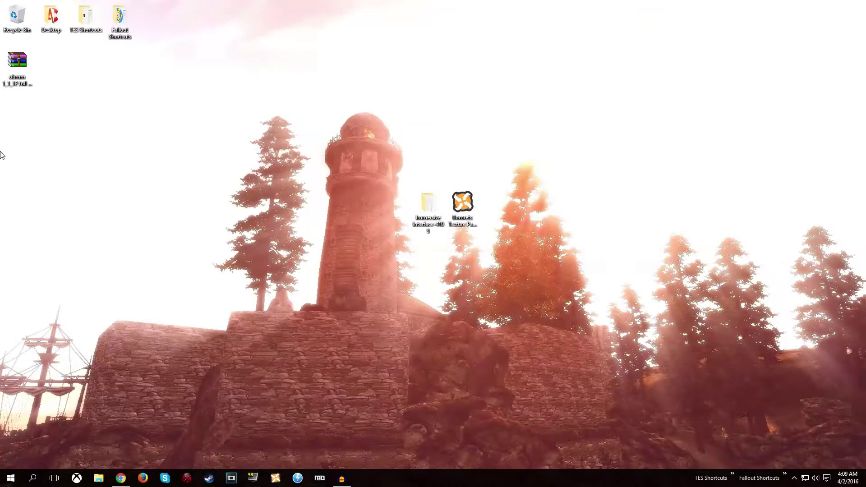
# - Extract the obmm 1_1_12 full manual archive into its own folder on the desktop and open that folder
pyautogui.rightClick(15, 66)
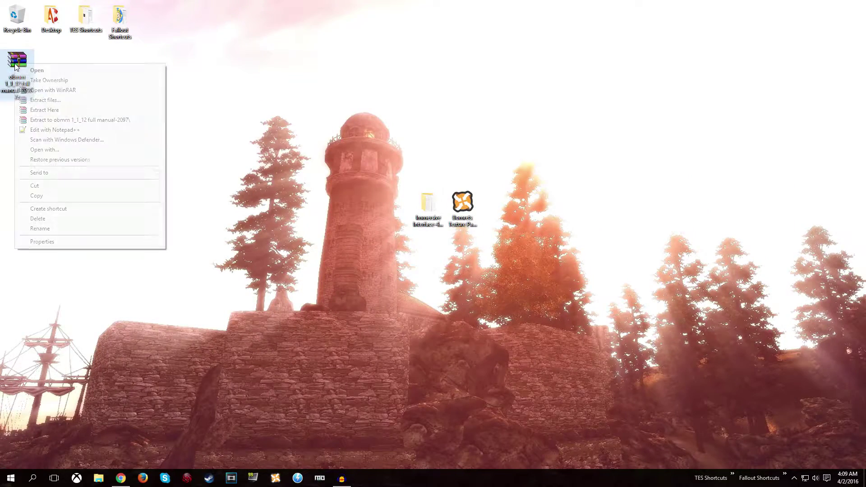
pyautogui.click(68, 120)
pyautogui.doubleClick(12, 112)
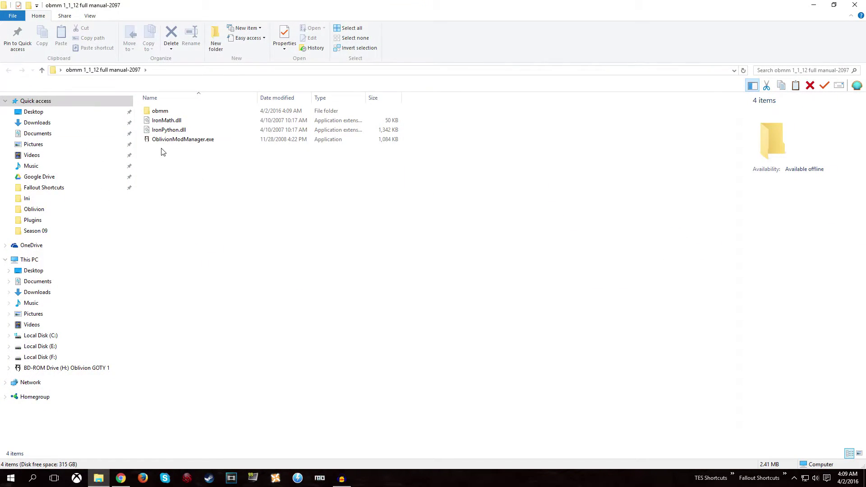
# - Copy all the extracted obmm files into the Oblivion game folder, reached through the OBSE_Loader shortcut's file location
pyautogui.hotkey('ctrl', 'a')
pyautogui.rightClick(166, 122)
pyautogui.click(213, 210)
pyautogui.click(225, 218)
pyautogui.click(733, 475)
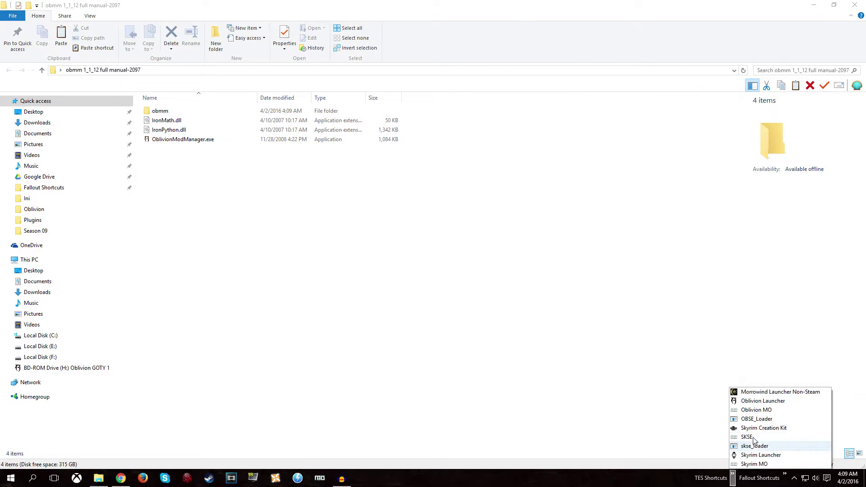
pyautogui.rightClick(752, 420)
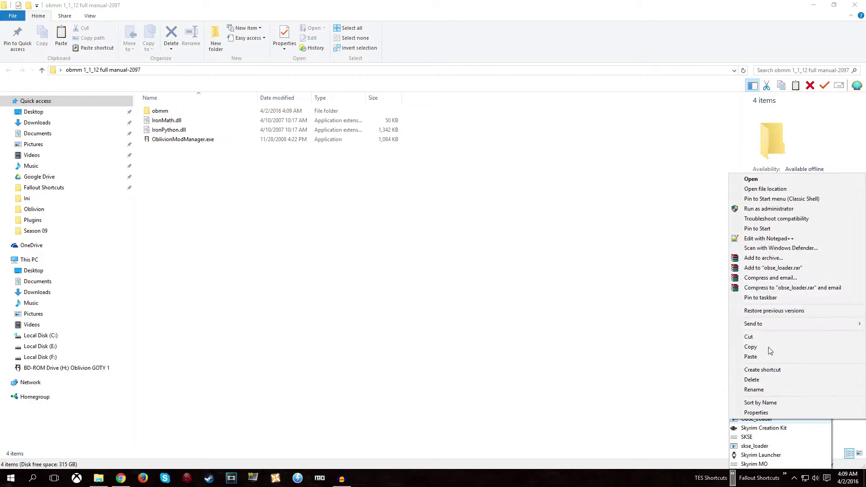
pyautogui.click(766, 188)
pyautogui.rightClick(506, 248)
pyautogui.click(503, 243)
pyautogui.rightClick(503, 241)
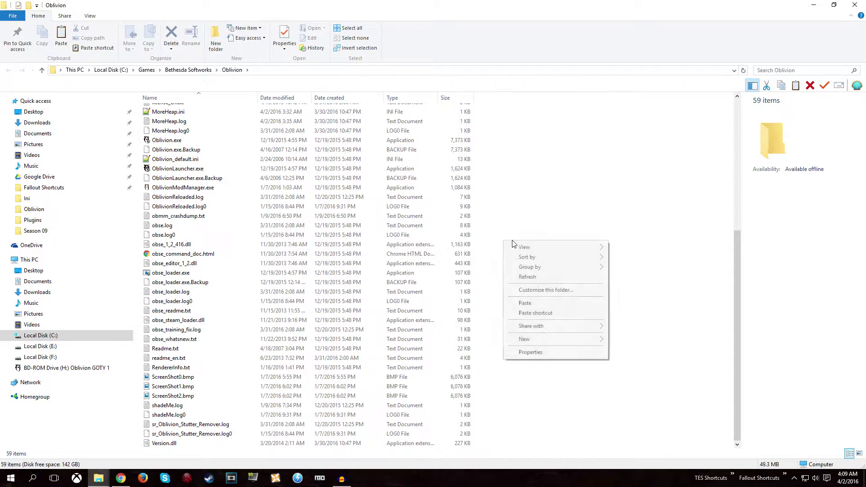
pyautogui.click(533, 303)
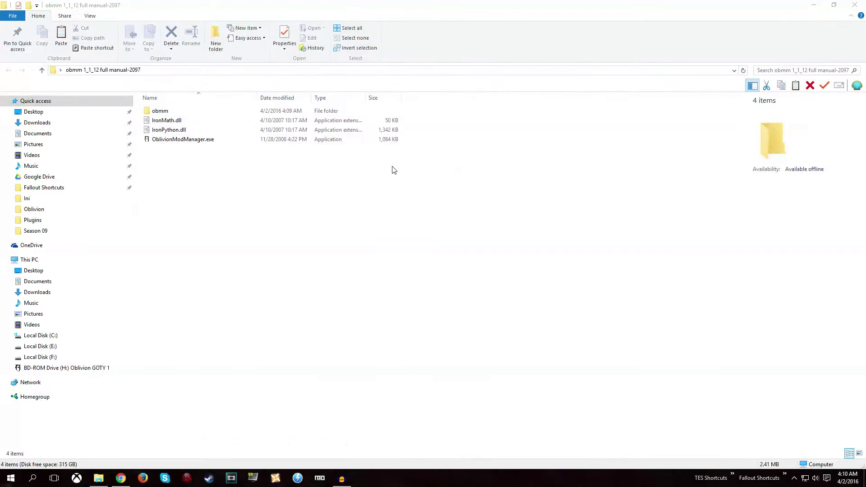
# - Delete the downloaded obmm archive and its extracted folder from the desktop, and close the browser
pyautogui.click(813, 5)
pyautogui.moveTo(84, 188); pyautogui.dragTo(7, 77)
pyautogui.press('Delete')
pyautogui.press('Return')
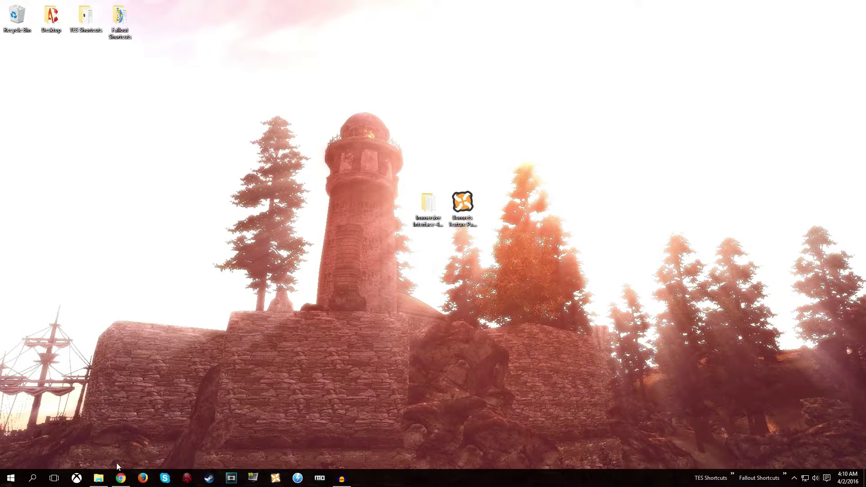
pyautogui.click(120, 478)
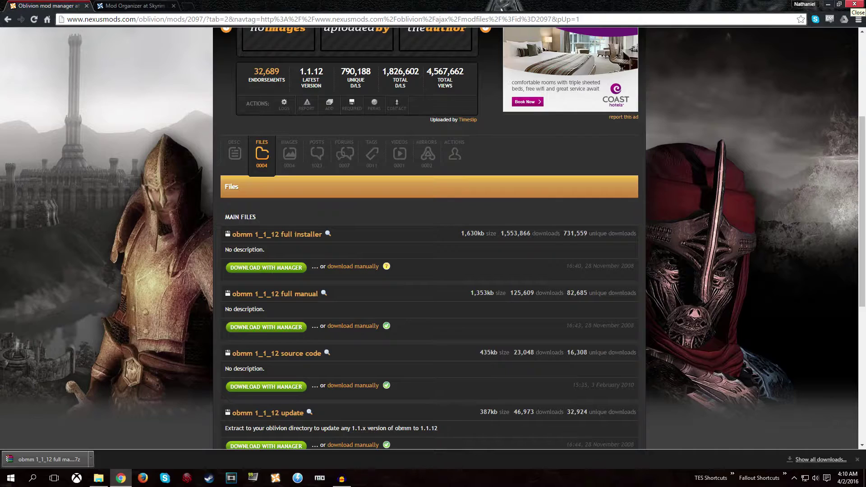
pyautogui.click(854, 4)
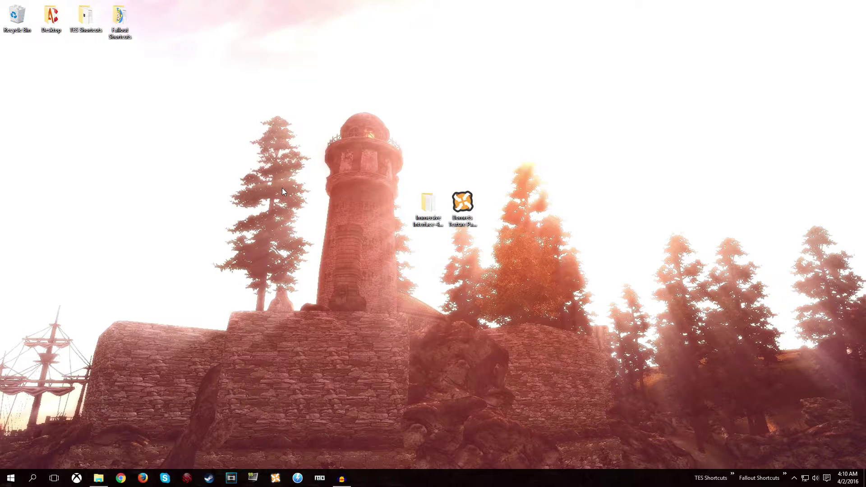
pyautogui.click(431, 226)
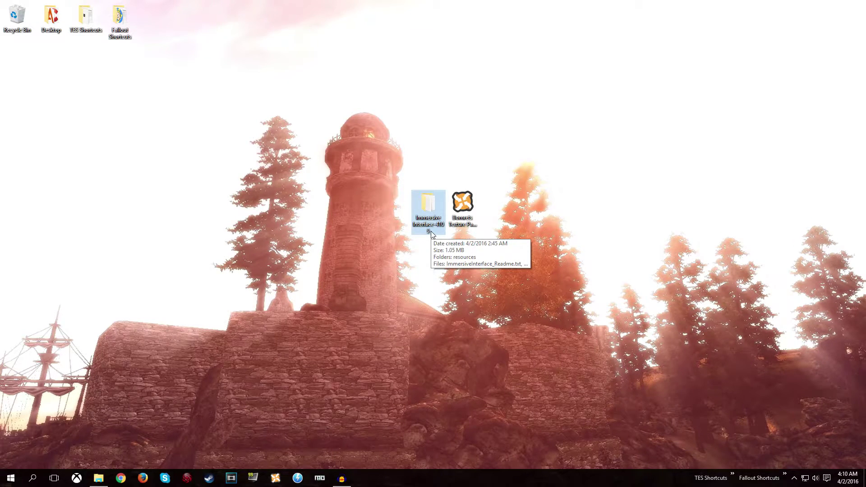
pyautogui.click(462, 205)
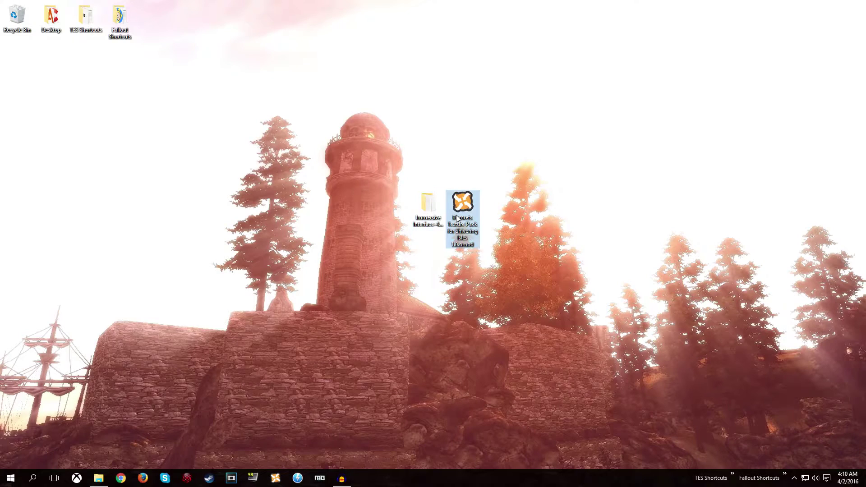
pyautogui.click(469, 280)
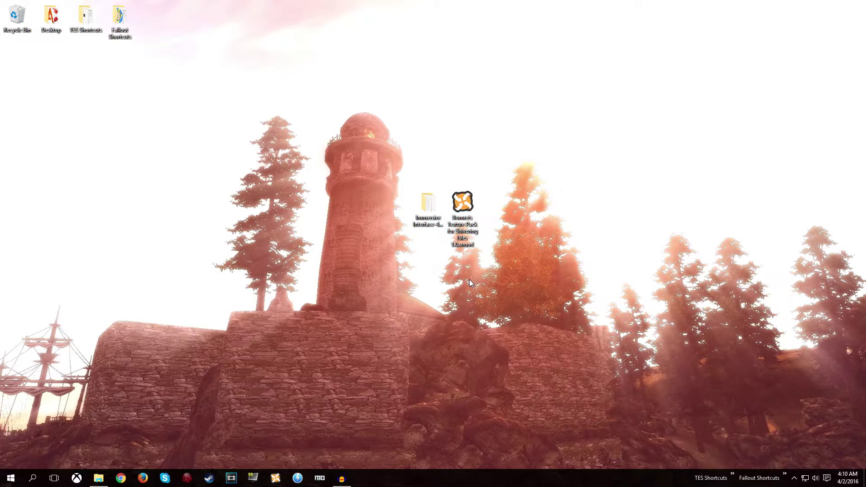
# - Launch Oblivion MO from the TES Shortcuts and view the Oblivion Mod Manager entry in the executables editor
pyautogui.click(732, 476)
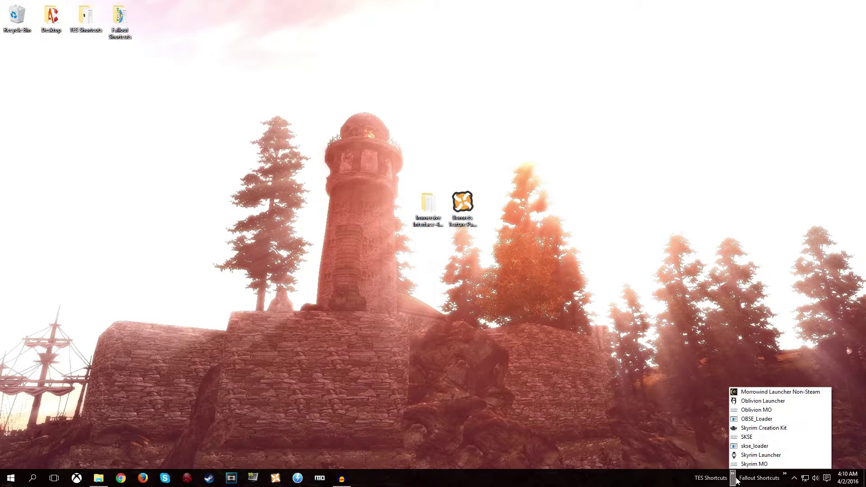
pyautogui.click(760, 411)
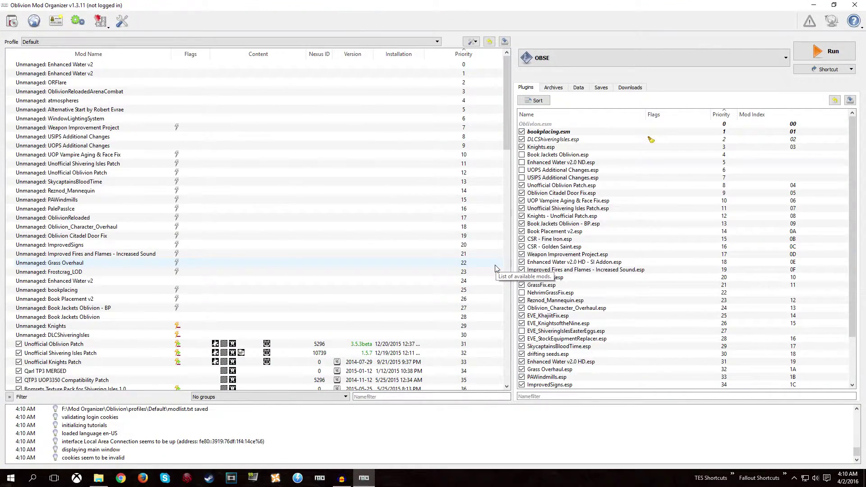
pyautogui.click(643, 63)
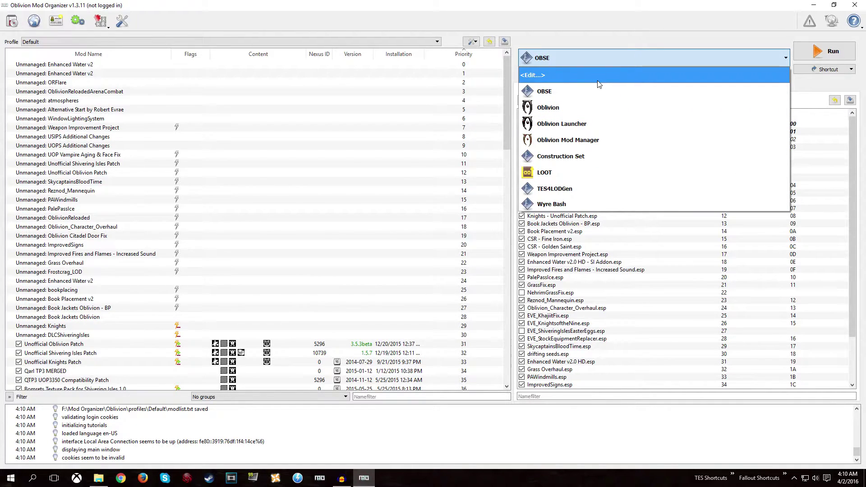
pyautogui.click(557, 75)
pyautogui.click(400, 194)
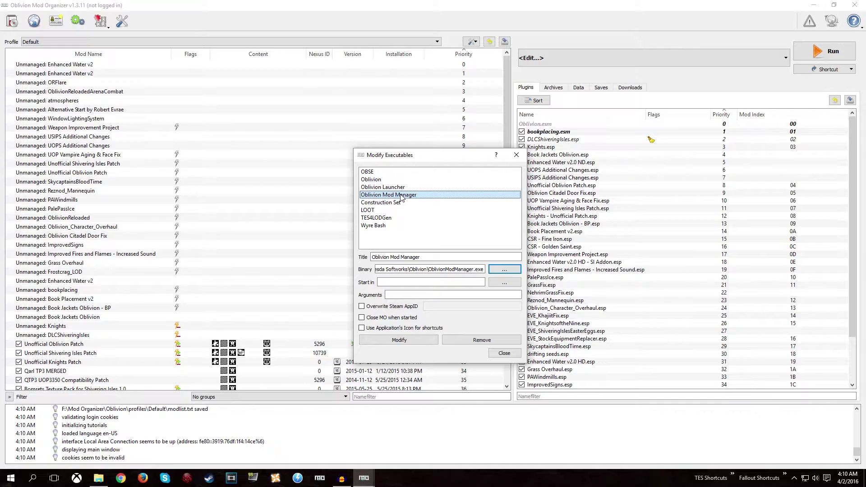
# - Add an executable titled Immersive Interface with ImmersiveInterface103.exe as its binary, recheck the Oblivion Mod Manager entry, and close the editor
pyautogui.click(409, 243)
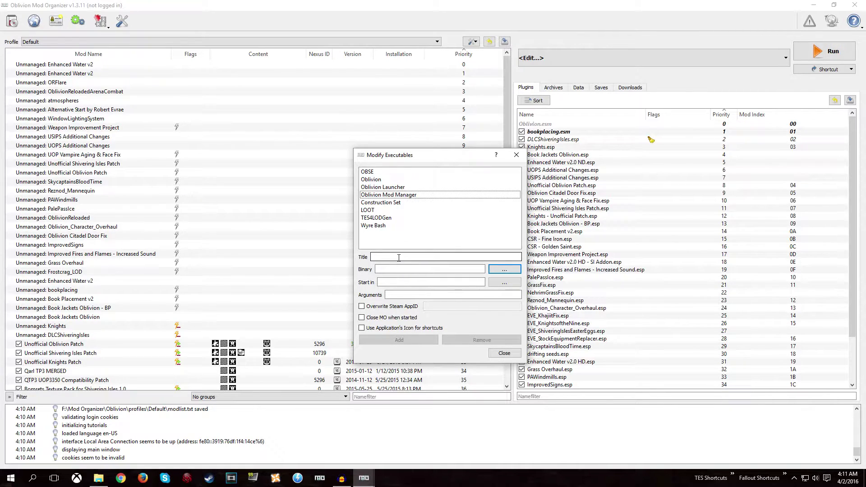
pyautogui.click(398, 258)
pyautogui.write('Immersive Interface')
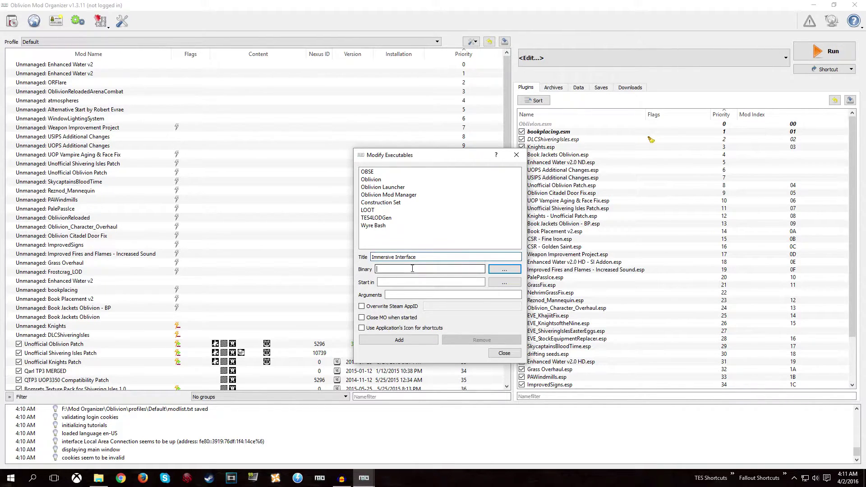
pyautogui.click(496, 272)
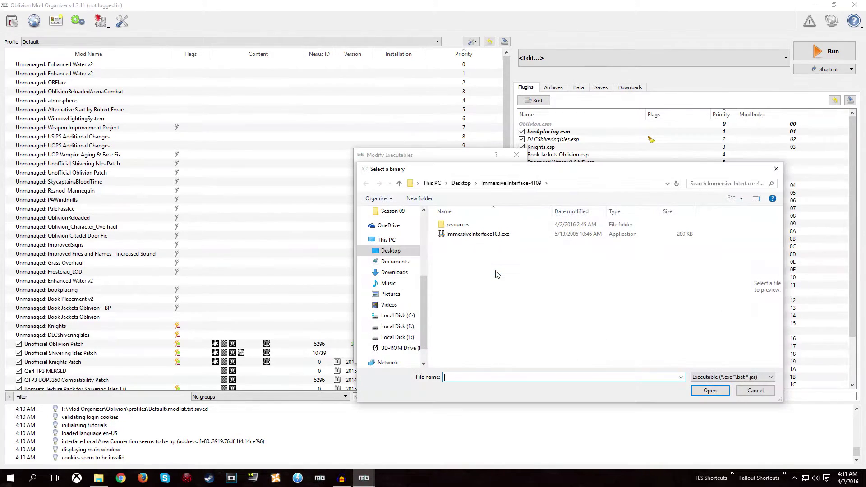
pyautogui.doubleClick(471, 238)
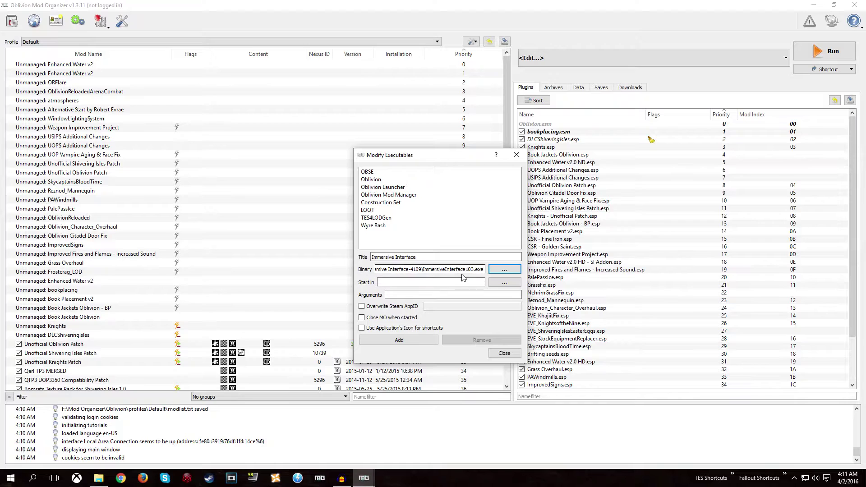
pyautogui.click(442, 257)
pyautogui.click(401, 282)
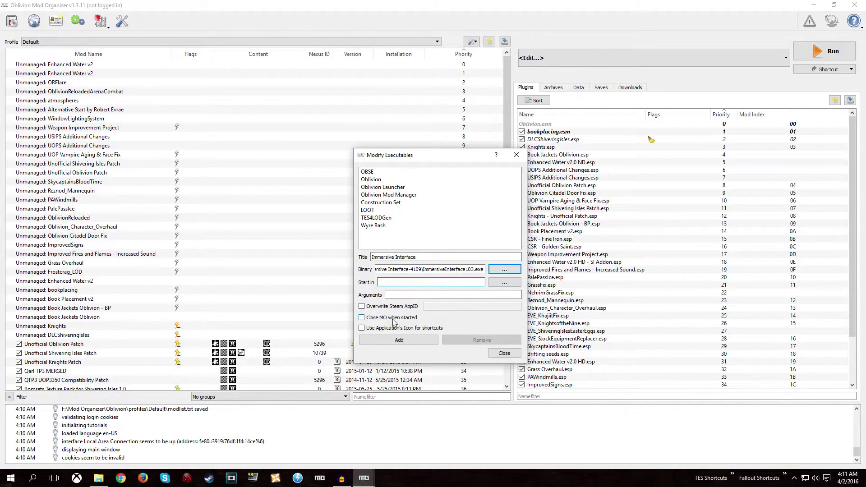
pyautogui.click(398, 341)
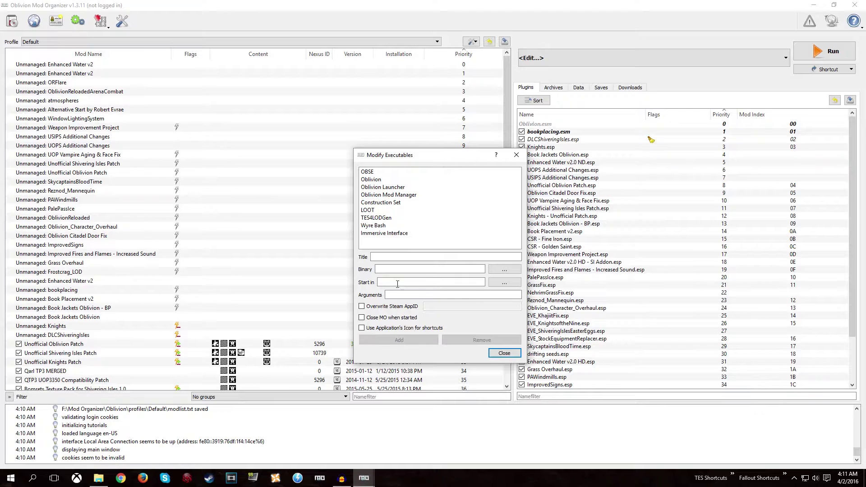
pyautogui.click(389, 194)
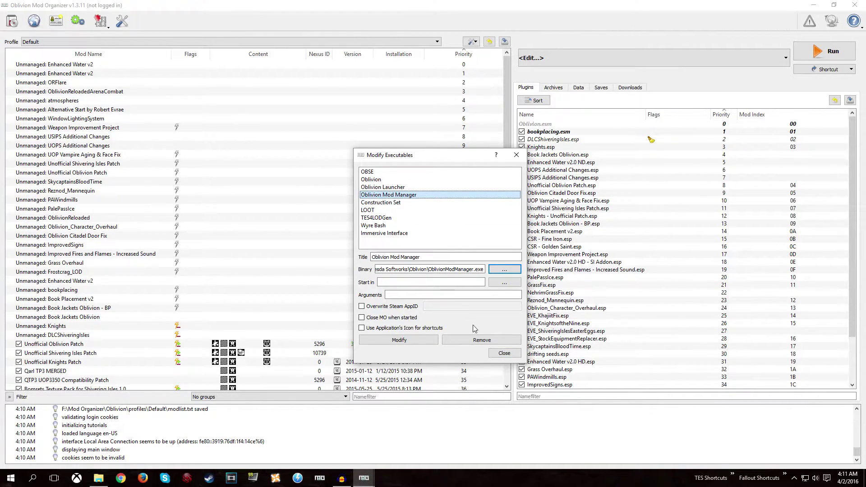
pyautogui.click(503, 353)
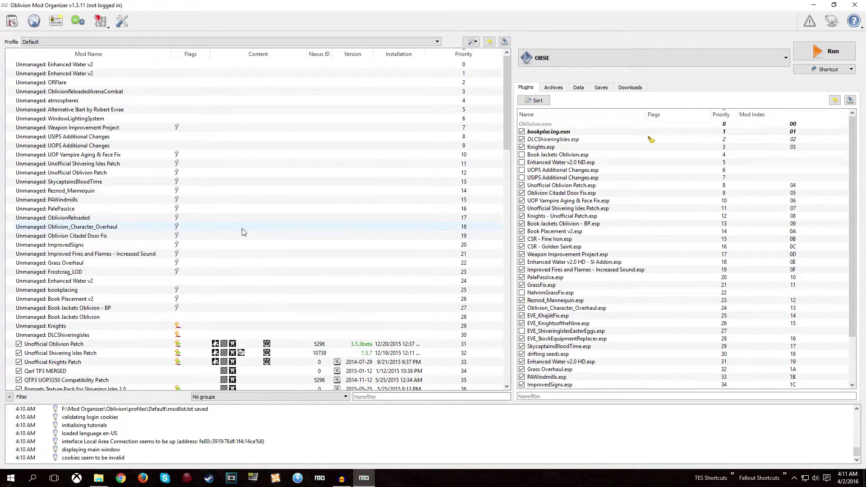
# - Open the Overwrite folder at the end of the mod list to check its contents
pyautogui.moveTo(508, 123); pyautogui.dragTo(508, 361)
pyautogui.doubleClick(92, 379)
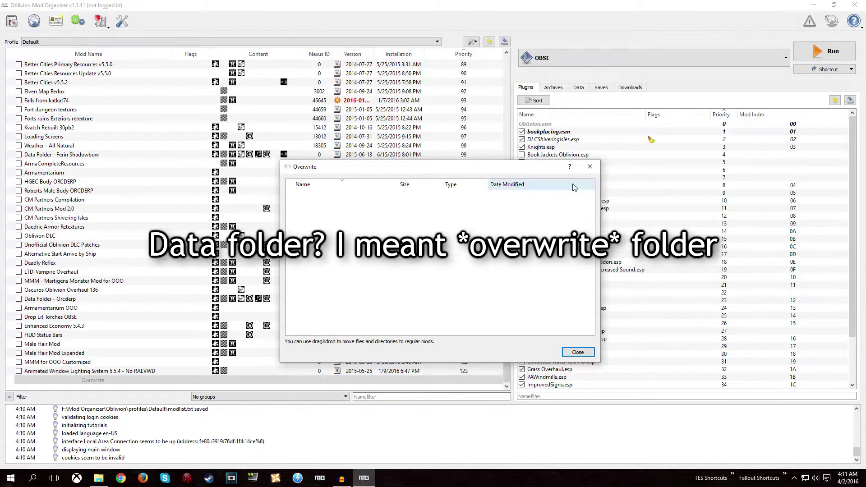
# - Close the Overwrite window, select the Oblivion Mod Manager executable, and run it through Mod Organizer
pyautogui.click(589, 166)
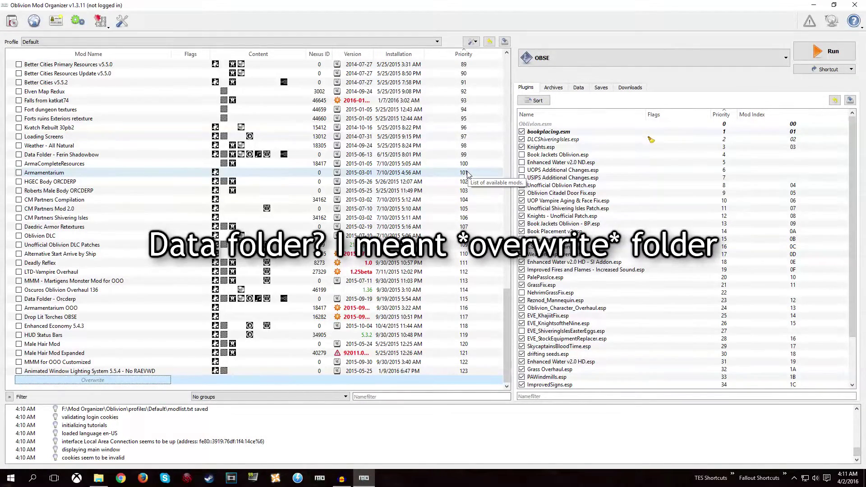
pyautogui.click(551, 62)
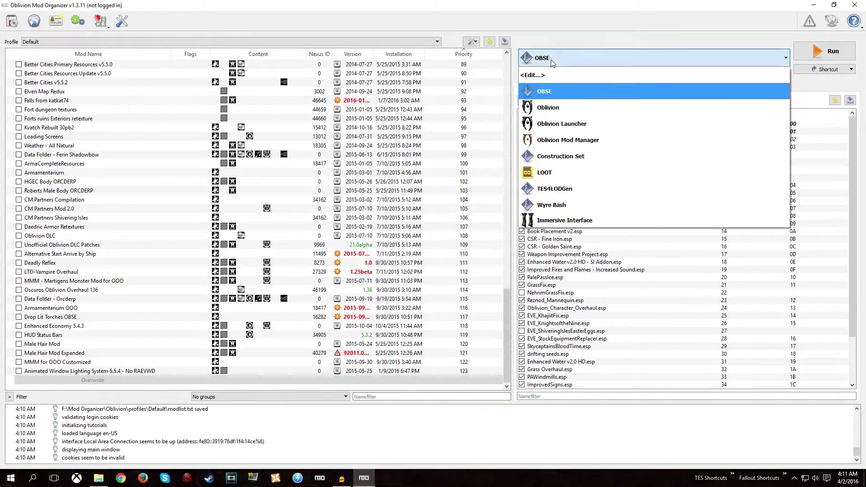
pyautogui.click(567, 140)
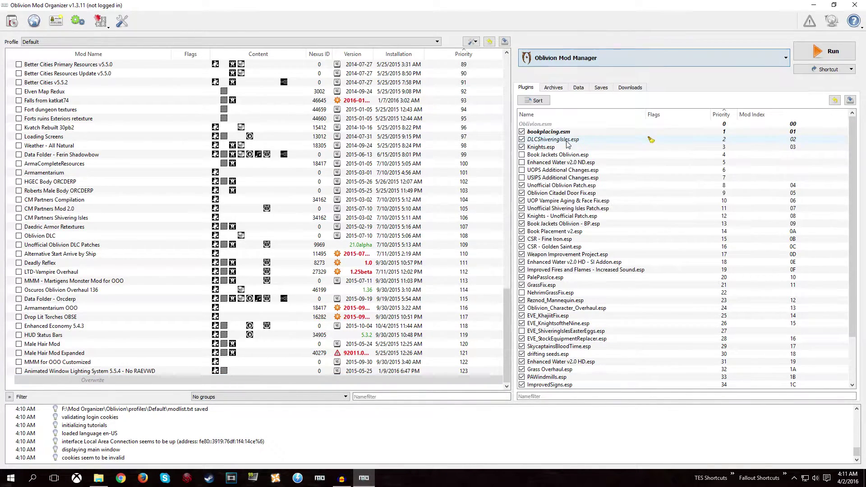
pyautogui.click(815, 52)
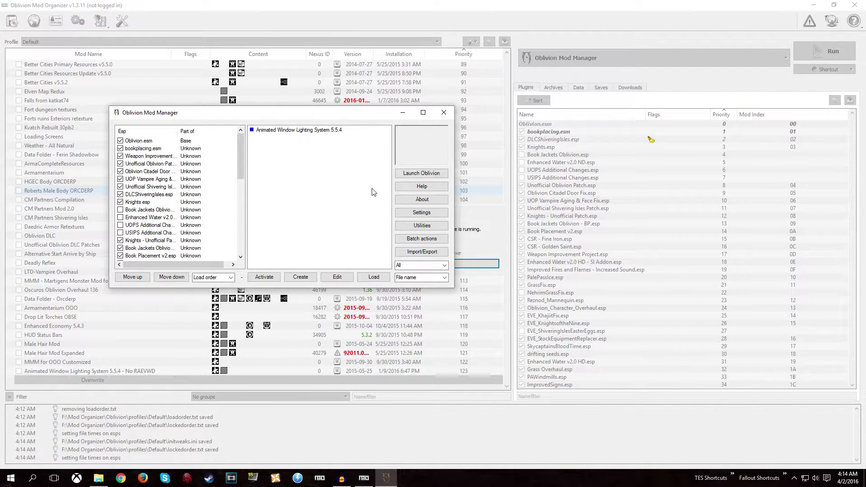
# - Load the Bomrets Texture Pack for Shivering Isles omod from the desktop and activate it, declining warnings about file conflicts
pyautogui.click(373, 278)
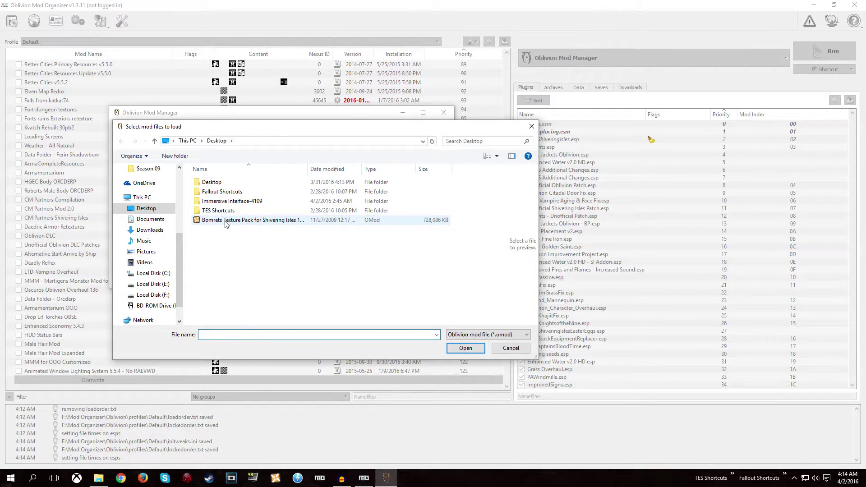
pyautogui.doubleClick(225, 221)
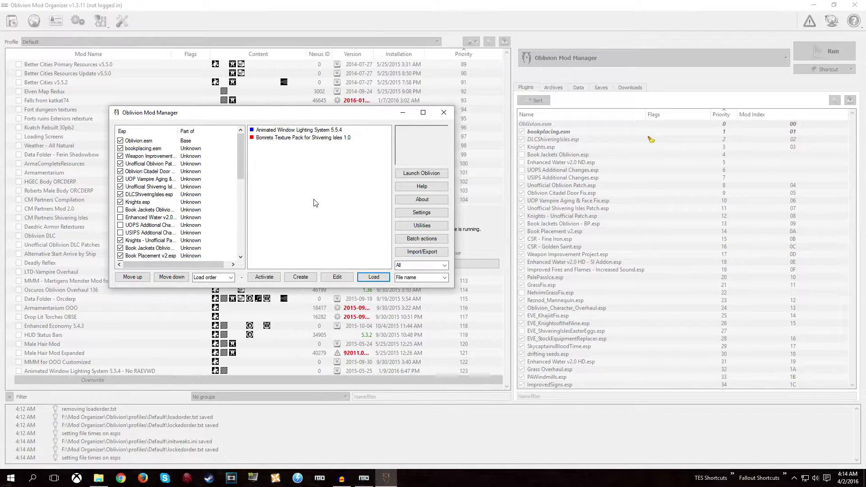
pyautogui.doubleClick(297, 138)
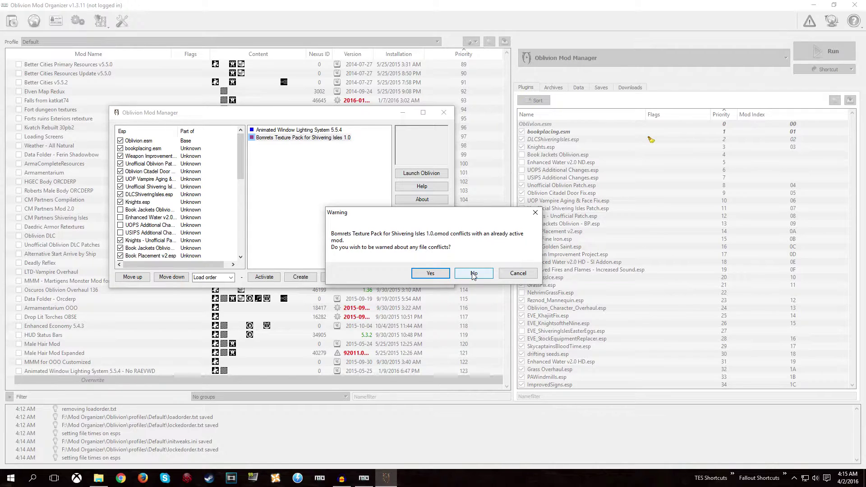
pyautogui.click(471, 272)
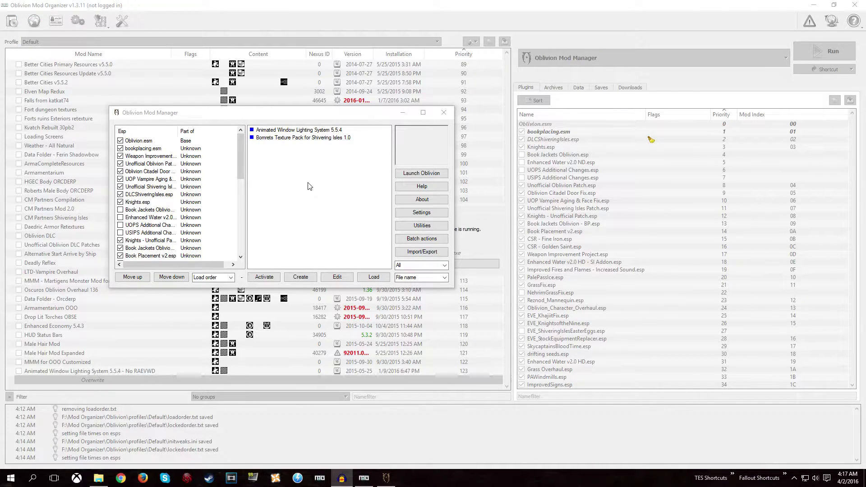
# - Exit Oblivion Mod Manager and check which folders the activated omod placed in Overwrite
pyautogui.click(444, 113)
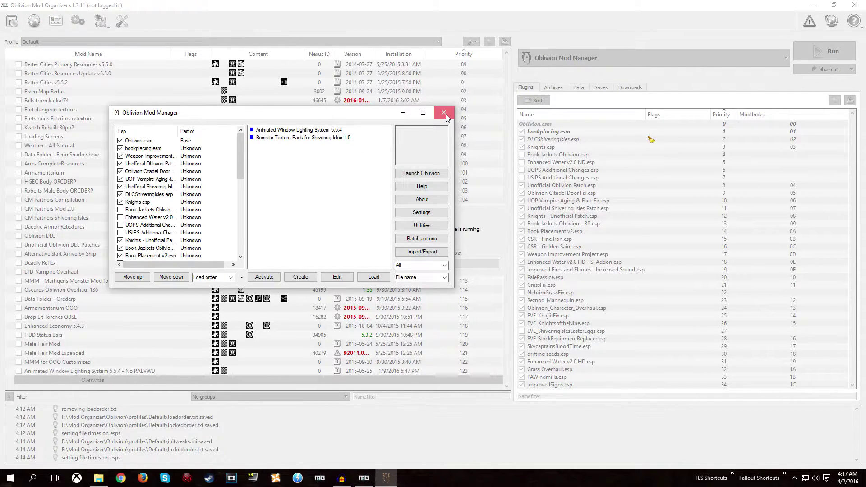
pyautogui.click(444, 113)
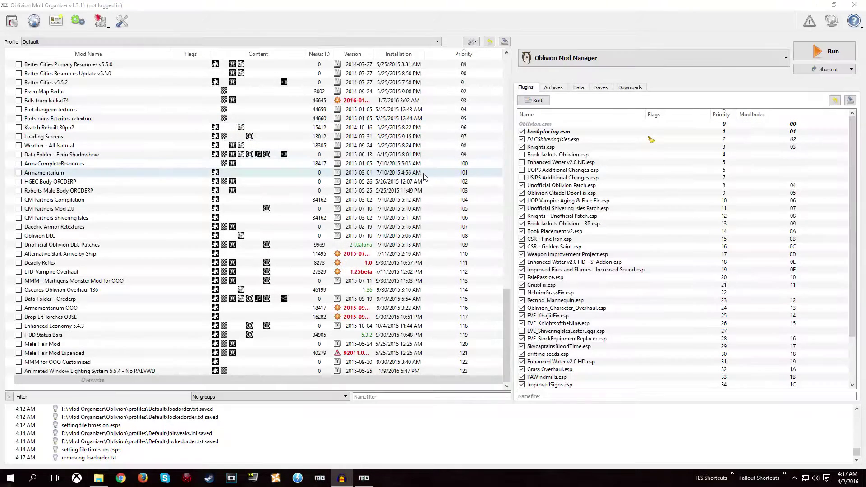
pyautogui.doubleClick(111, 379)
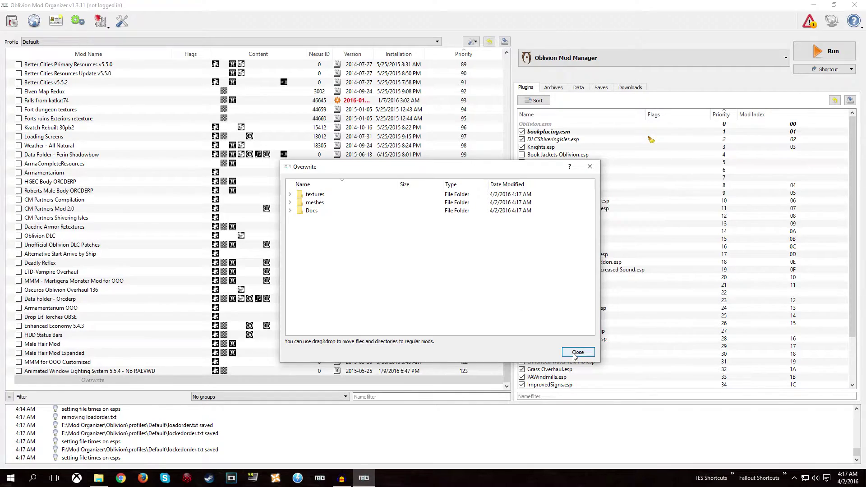
pyautogui.click(577, 352)
# - Minimize Mod Organizer and create a new desktop folder named Bomrets TEST
pyautogui.click(809, 5)
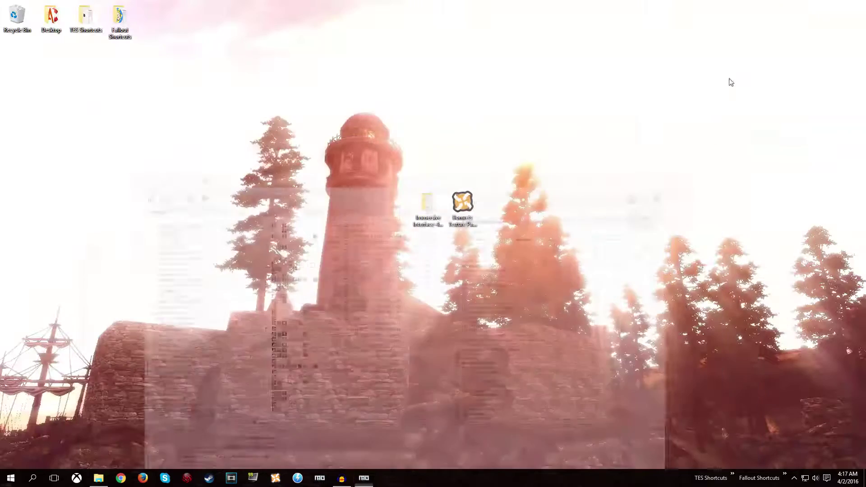
pyautogui.rightClick(471, 123)
pyautogui.moveTo(501, 210)
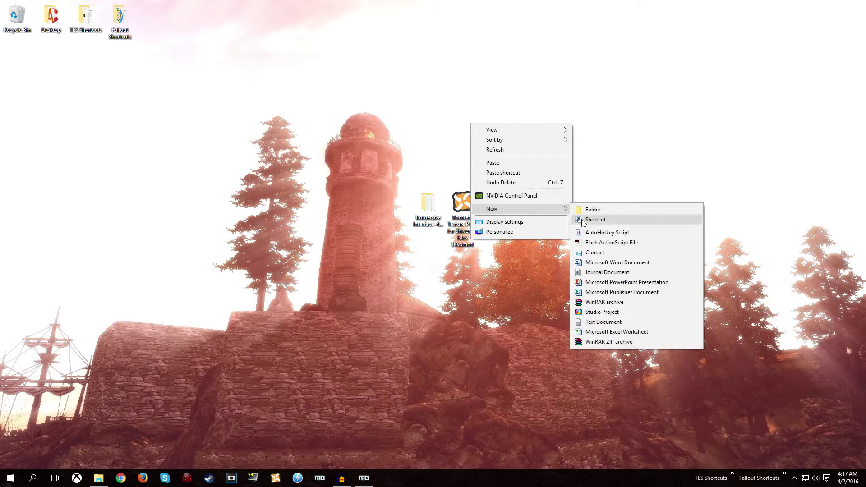
pyautogui.click(595, 209)
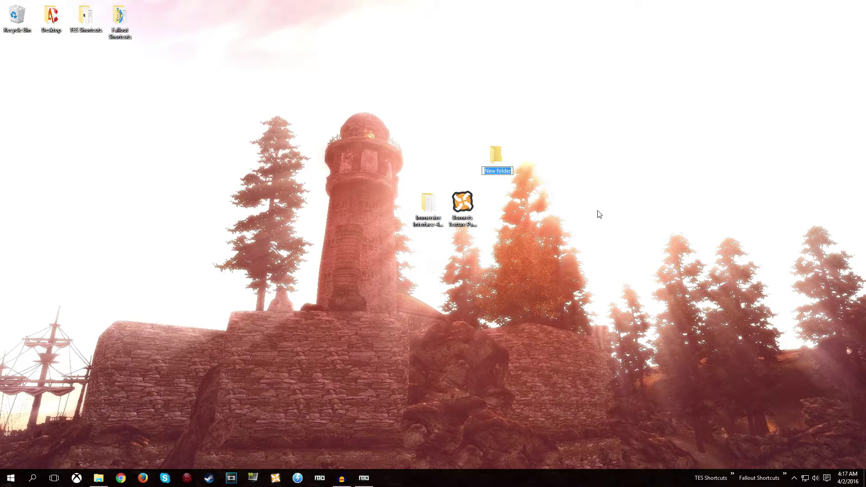
pyautogui.write('Bomrets TEST')
pyautogui.press('Return')
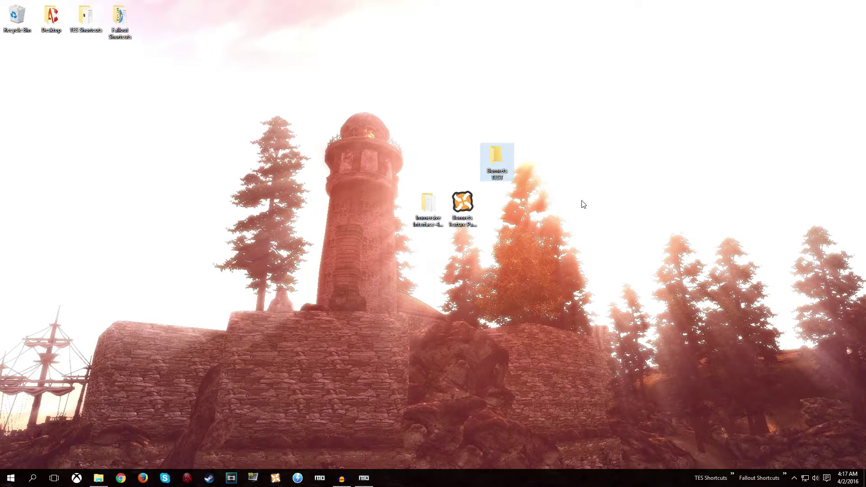
# - Compress the Bomrets TEST folder into Bomrets TEST.rar and place the archive beside the folder on the desktop
pyautogui.rightClick(487, 158)
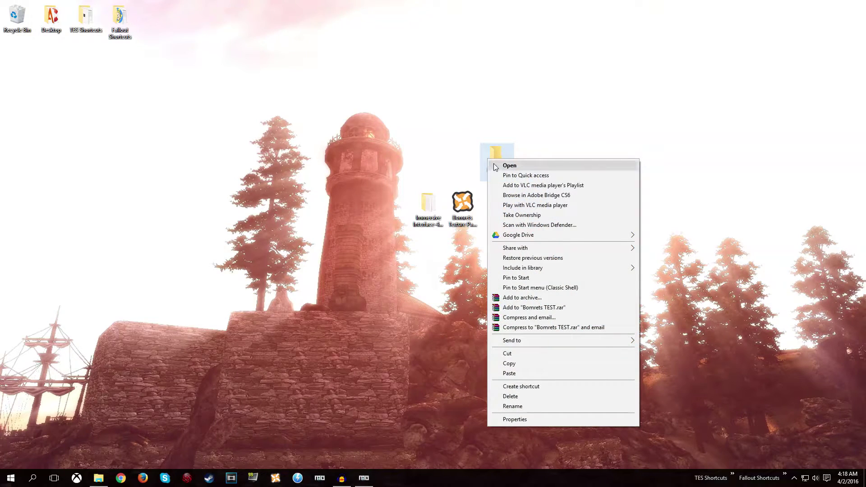
pyautogui.click(542, 307)
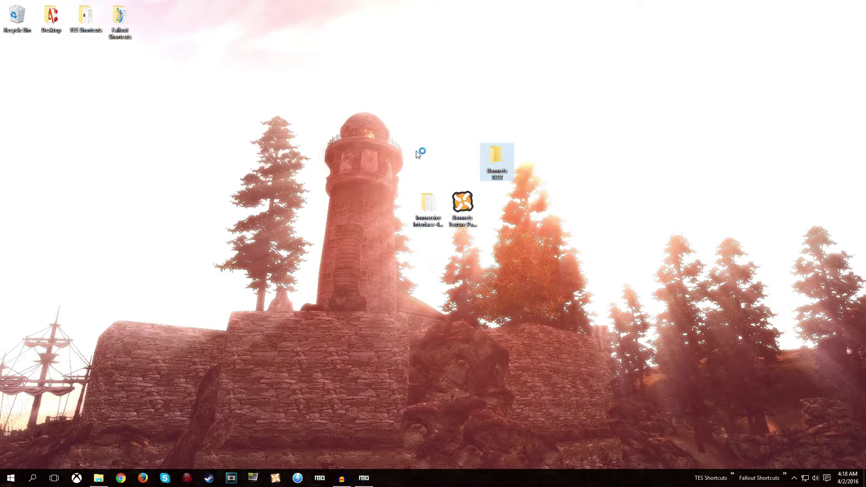
pyautogui.moveTo(17, 62); pyautogui.dragTo(462, 156)
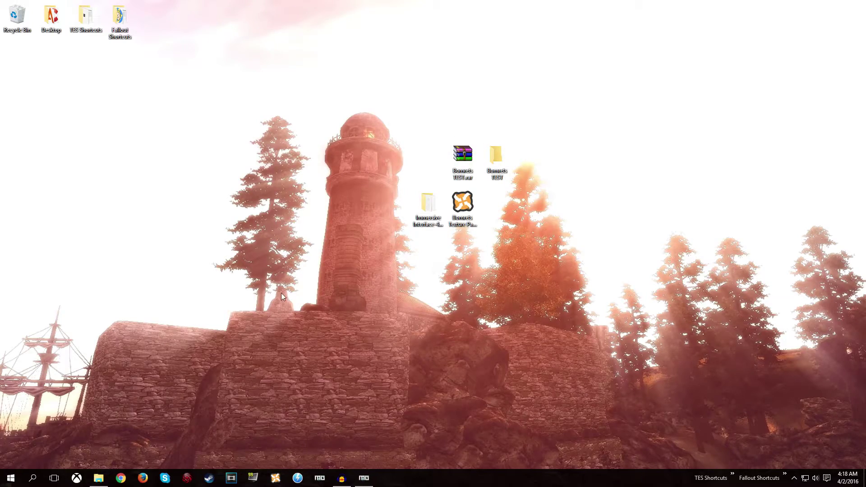
# - Return to Mod Organizer, choose Bomrets TEST.rar as the archive to install, and set its Bomrets TEST folder as the data directory
pyautogui.click(363, 479)
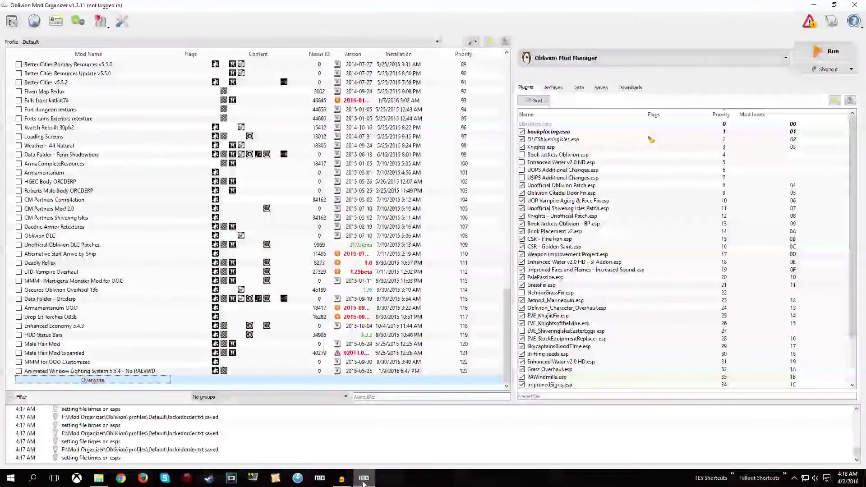
pyautogui.click(12, 23)
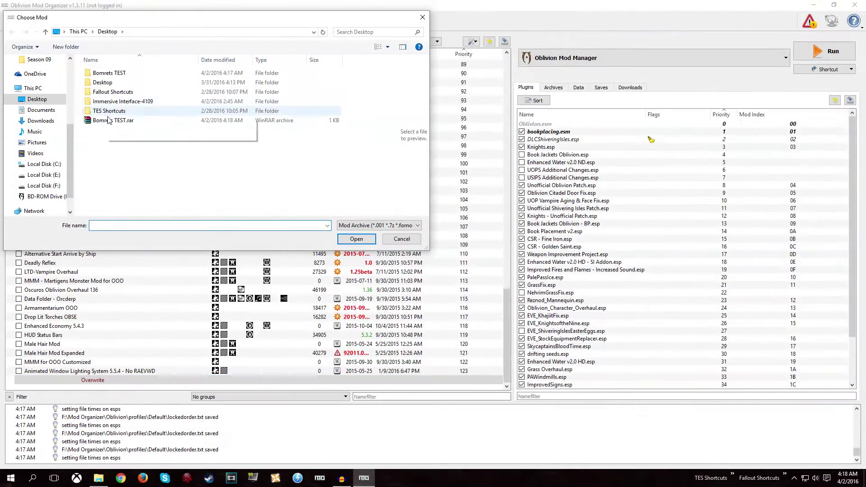
pyautogui.doubleClick(108, 120)
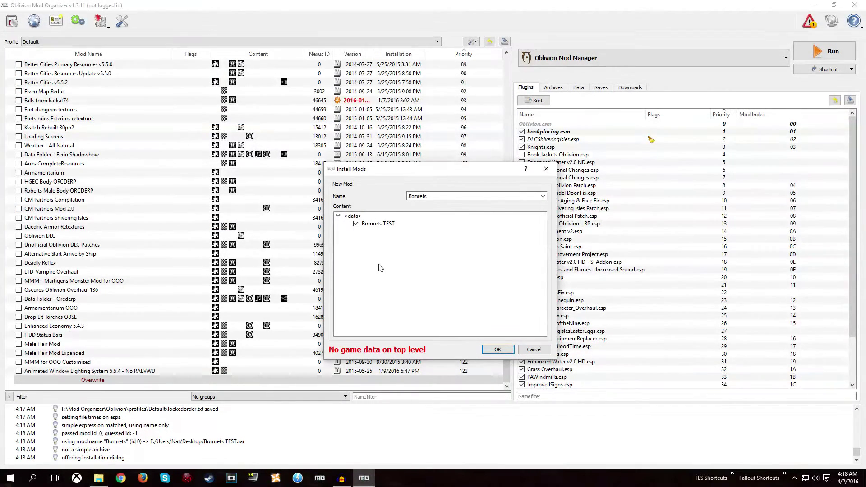
pyautogui.click(371, 228)
pyautogui.rightClick(367, 226)
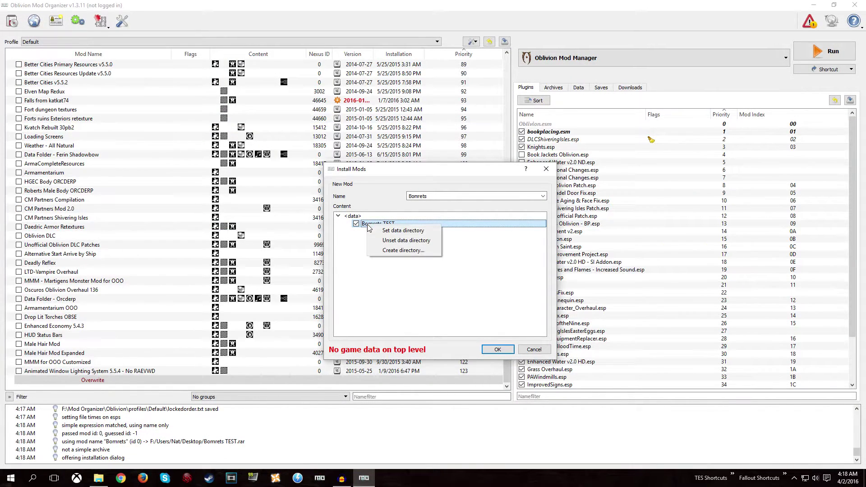
pyautogui.click(387, 231)
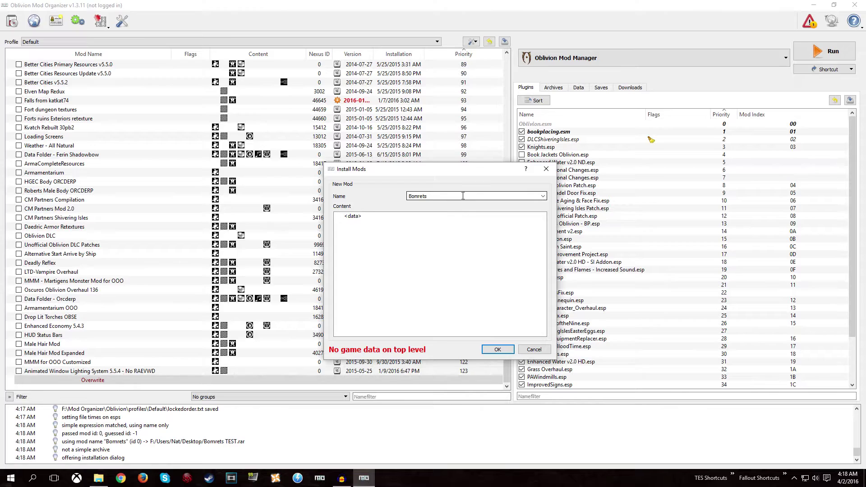
# - Name the new mod Bomrets TEST and install it, ignoring the directory layout warning
pyautogui.click(543, 197)
pyautogui.click(494, 207)
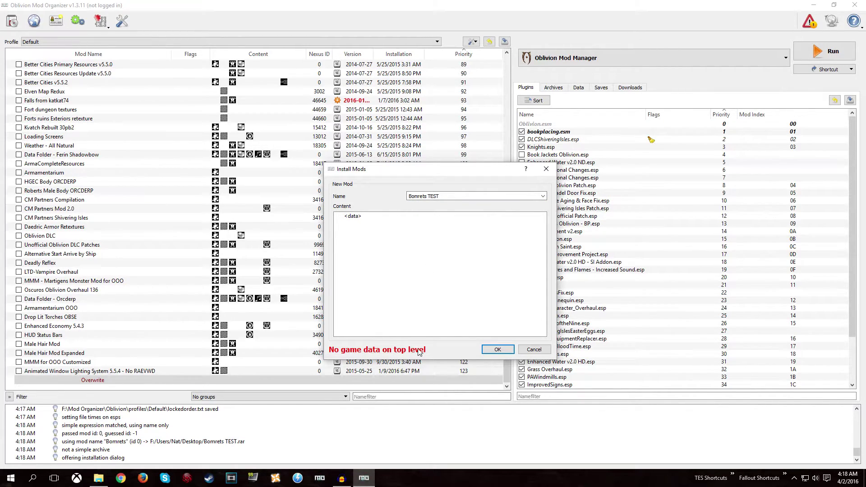
pyautogui.moveTo(426, 351)
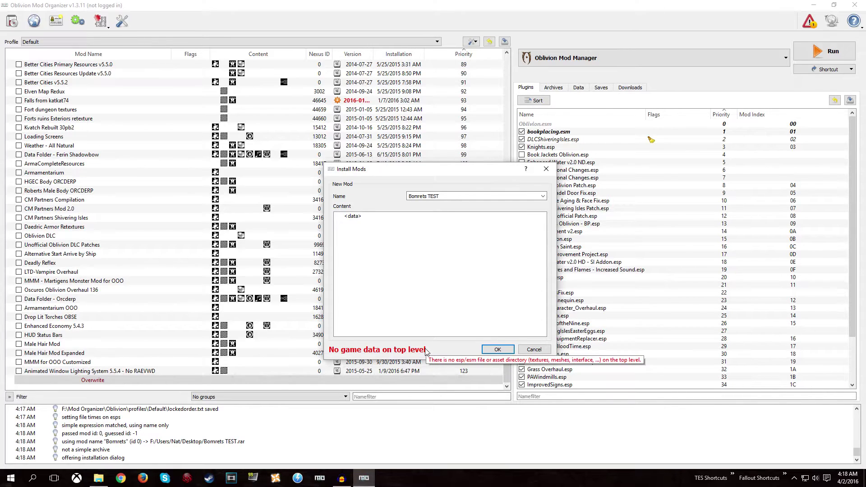
pyautogui.click(497, 350)
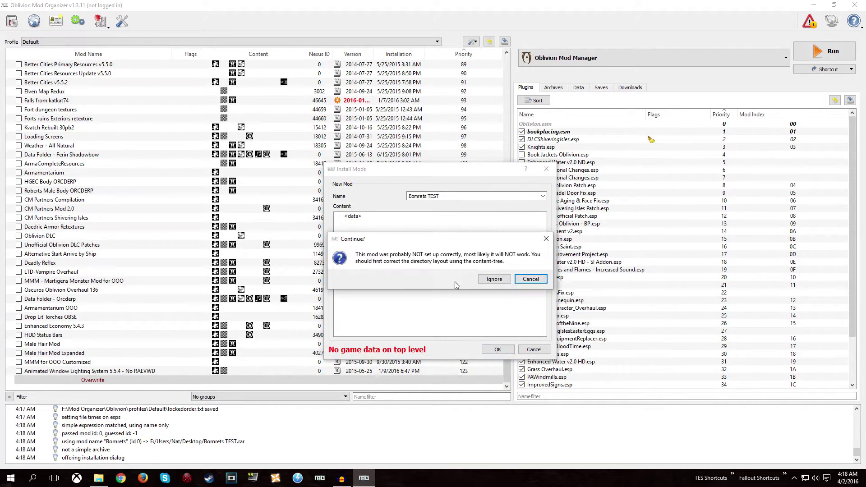
pyautogui.click(487, 281)
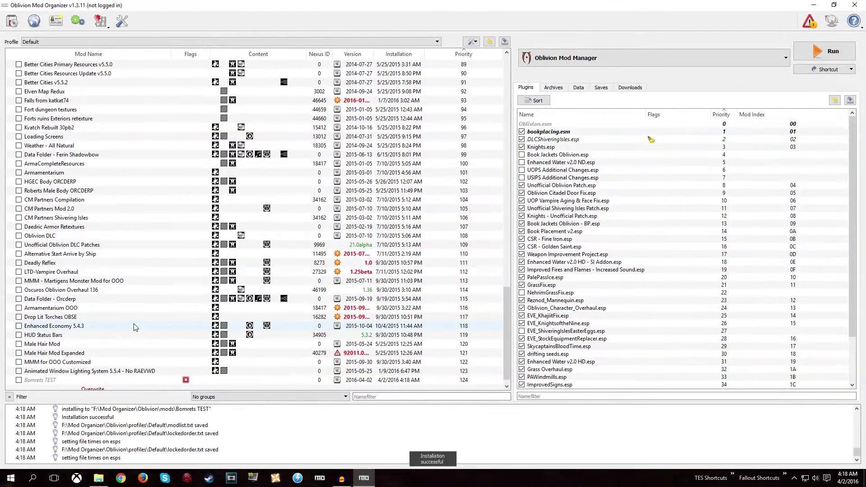
# - Move the textures, meshes and Docs folders from Overwrite into the Bomrets TEST mod, and close the Overwrite window
pyautogui.doubleClick(100, 389)
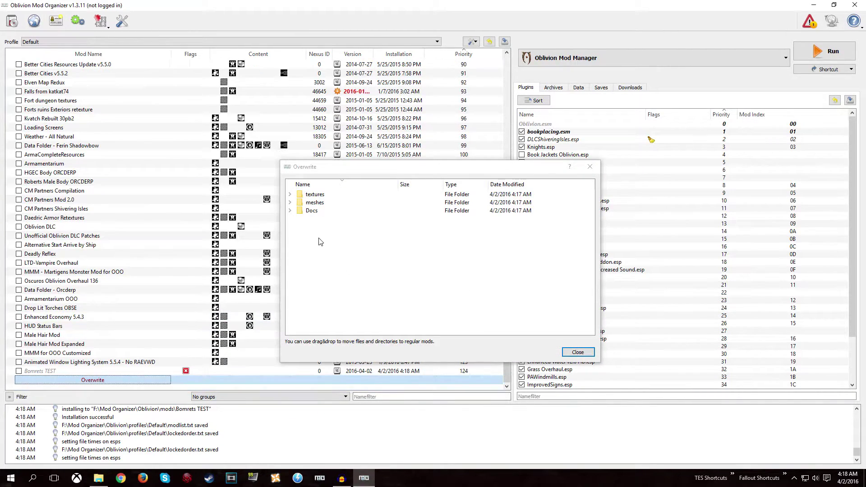
pyautogui.moveTo(318, 254); pyautogui.dragTo(52, 372)
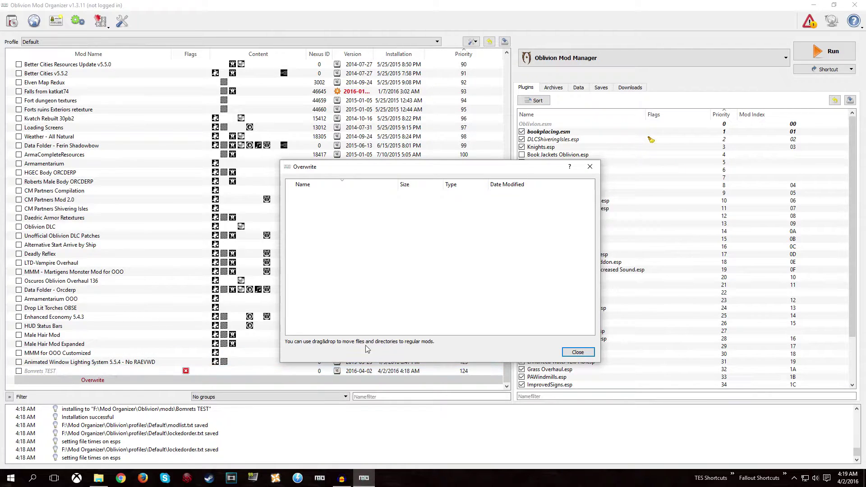
pyautogui.click(569, 352)
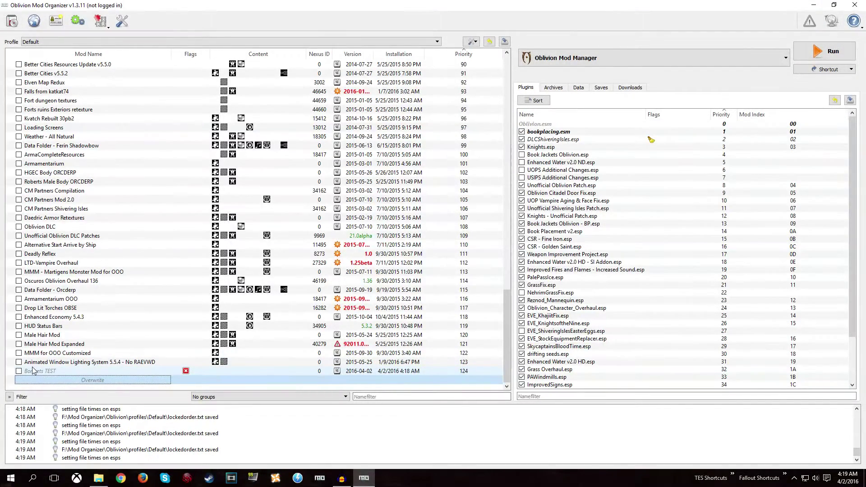
# - Examine the file tree of the Bomrets TEST mod and close its information window
pyautogui.doubleClick(49, 371)
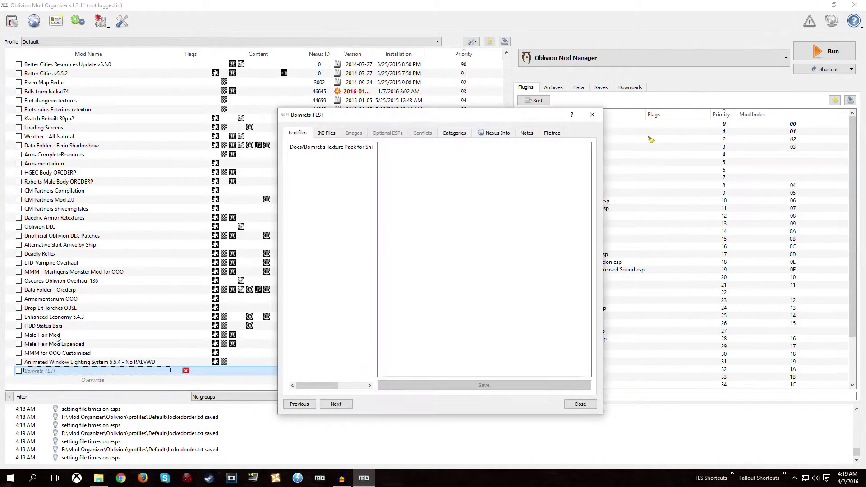
pyautogui.click(551, 133)
pyautogui.moveTo(330, 218); pyautogui.dragTo(322, 155)
pyautogui.click(335, 243)
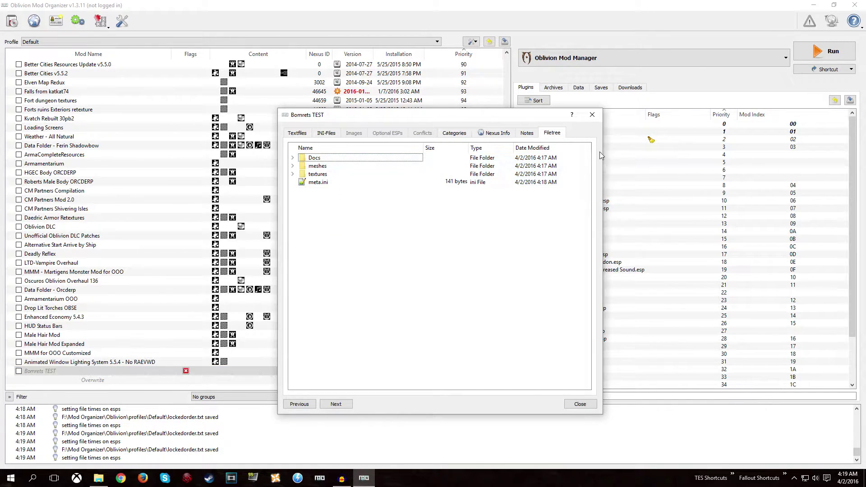
pyautogui.click(579, 404)
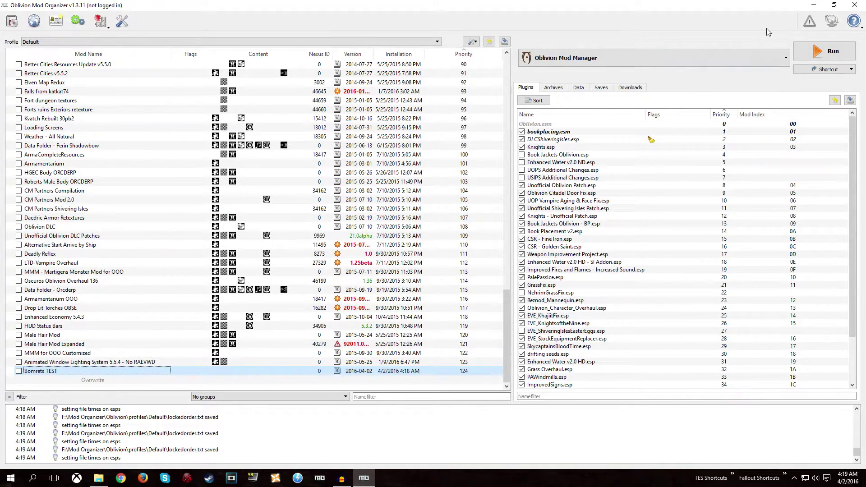
# - Delete the Bomrets TEST.rar archive and the Bomrets TEST folder from the desktop
pyautogui.click(813, 5)
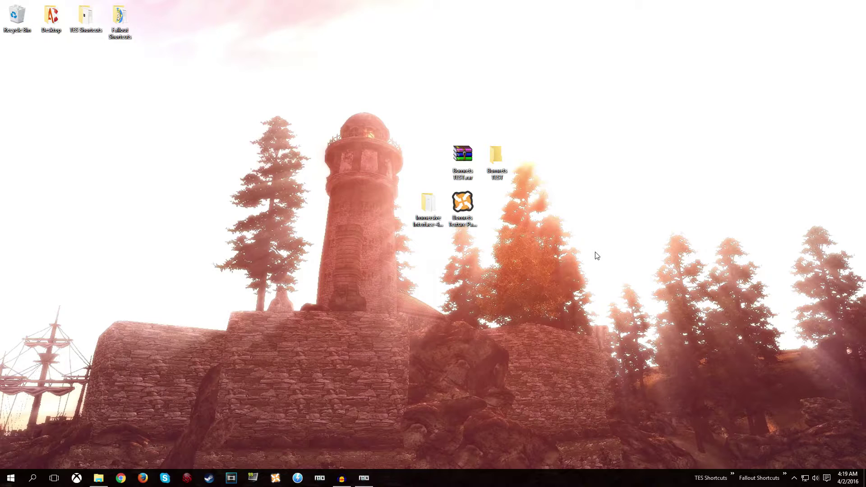
pyautogui.moveTo(540, 156); pyautogui.dragTo(450, 151)
pyautogui.press('Delete')
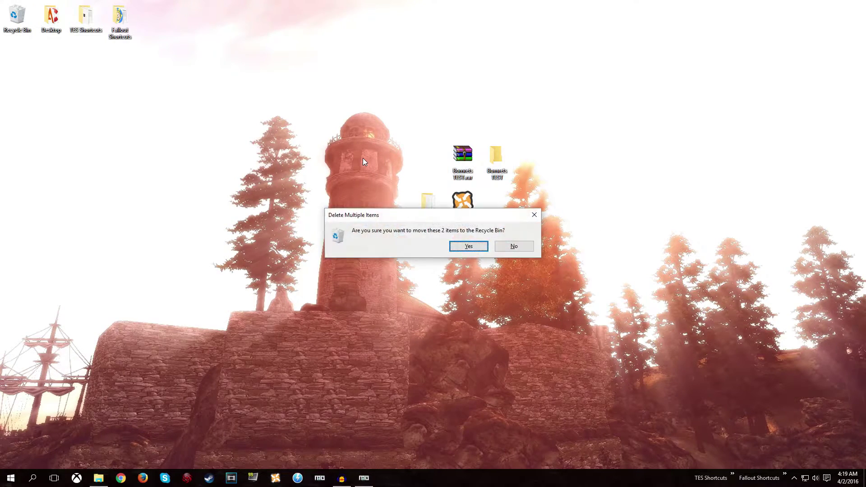
pyautogui.press('Return')
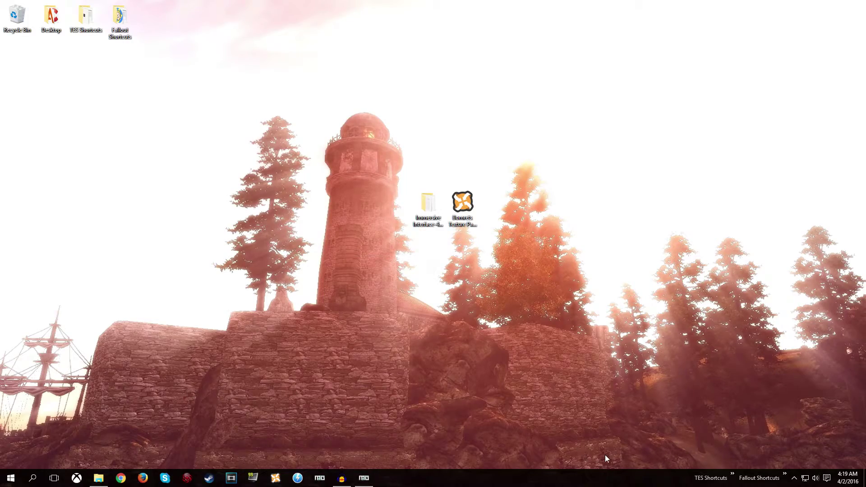
pyautogui.click(369, 478)
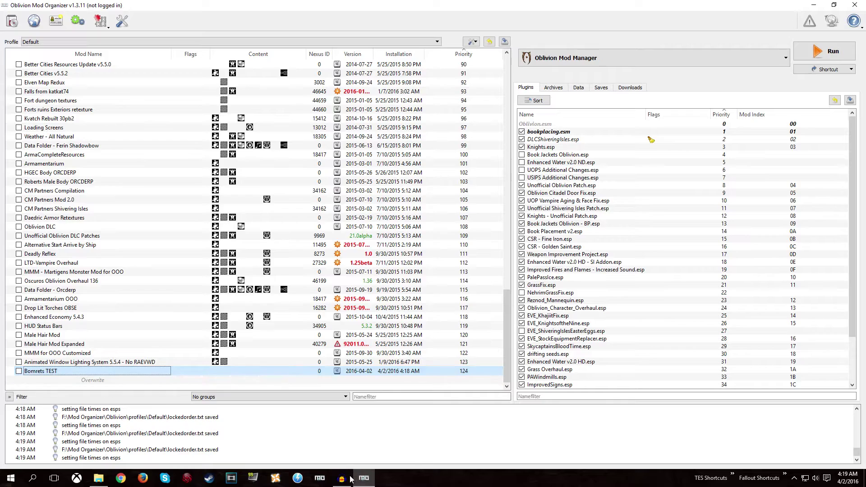
pyautogui.click(364, 478)
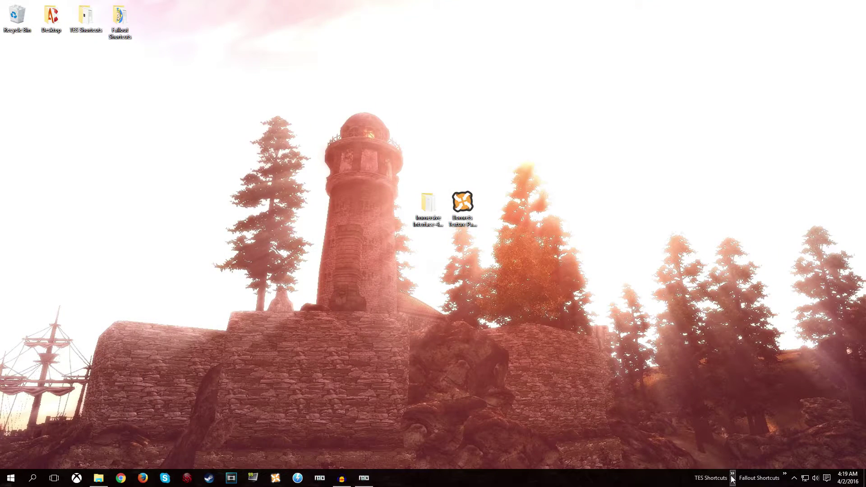
# - Locate the Oblivion MO shortcut's program folder and open the Bomrets TEST folder inside its mods directory
pyautogui.click(732, 478)
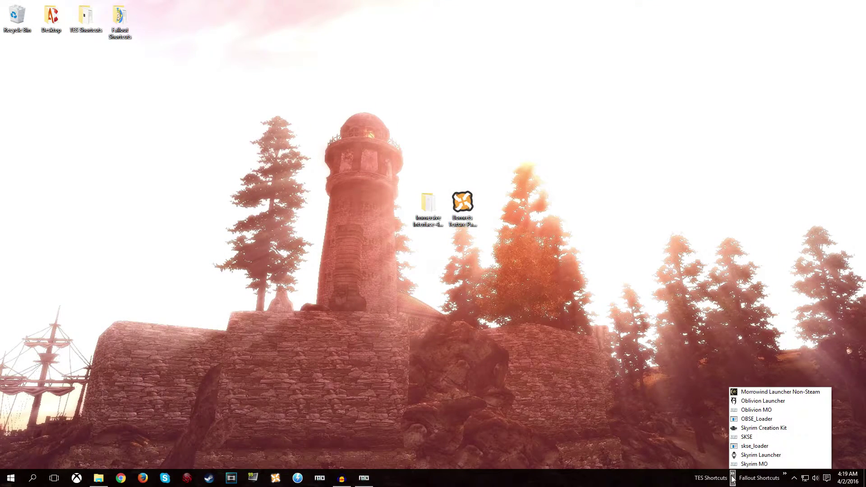
pyautogui.rightClick(751, 411)
pyautogui.click(762, 182)
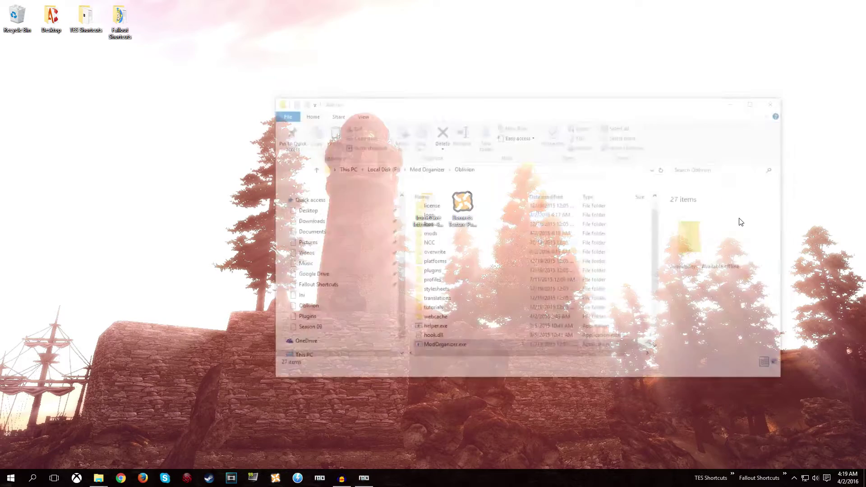
pyautogui.click(484, 213)
pyautogui.doubleClick(195, 157)
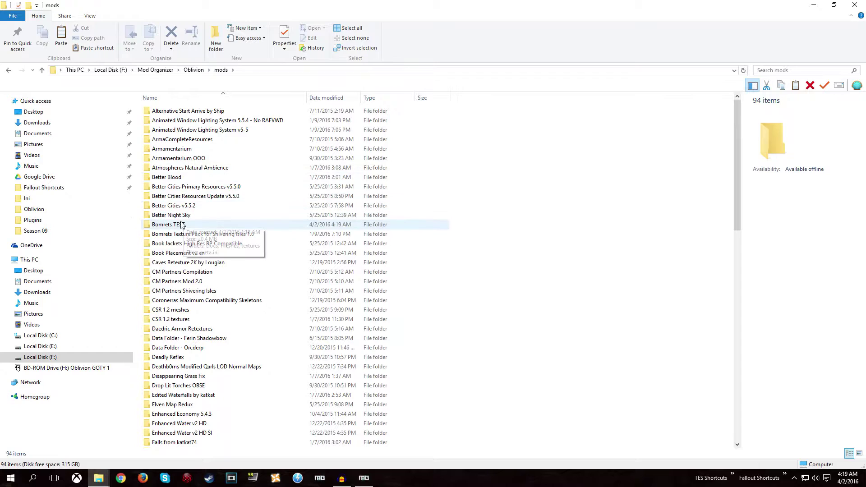
pyautogui.click(170, 226)
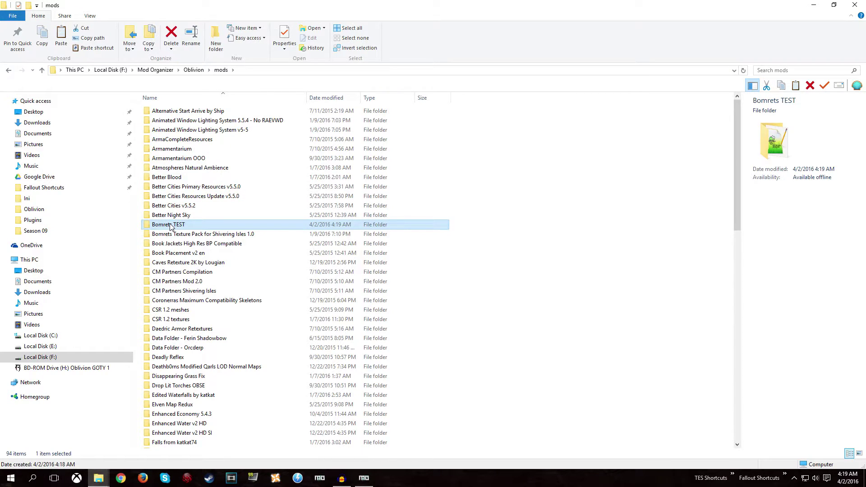
pyautogui.doubleClick(171, 226)
# - Pack the Docs, meshes and textures folders and meta.ini into an archive named Bomrets TEST.rar
pyautogui.moveTo(169, 187); pyautogui.dragTo(169, 103)
pyautogui.rightClick(173, 122)
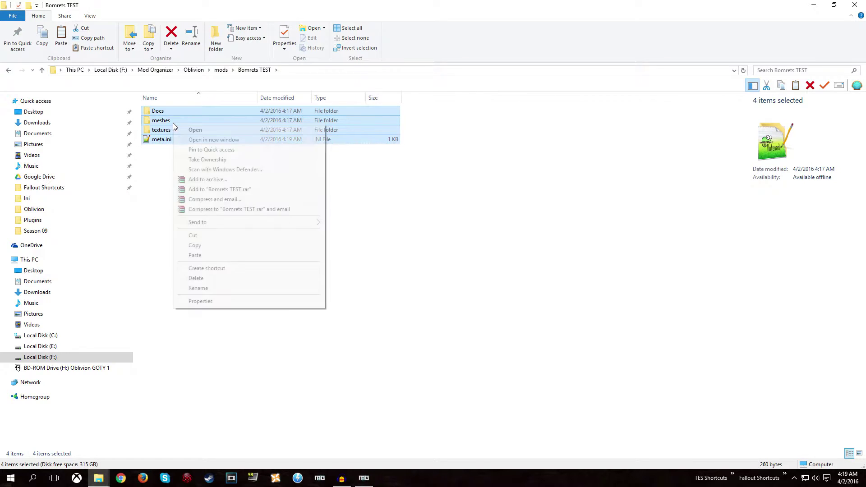
pyautogui.click(221, 191)
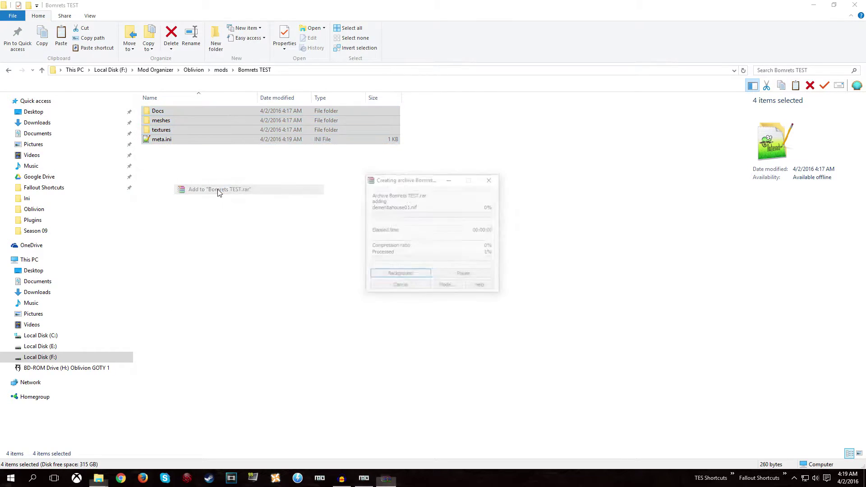
pyautogui.click(251, 273)
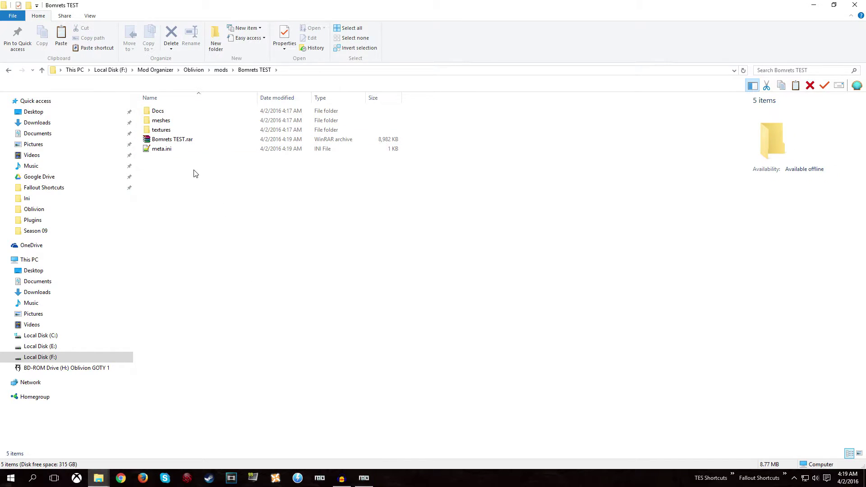
# - Move Bomrets TEST.rar from the mod's folder to the desktop
pyautogui.click(183, 141)
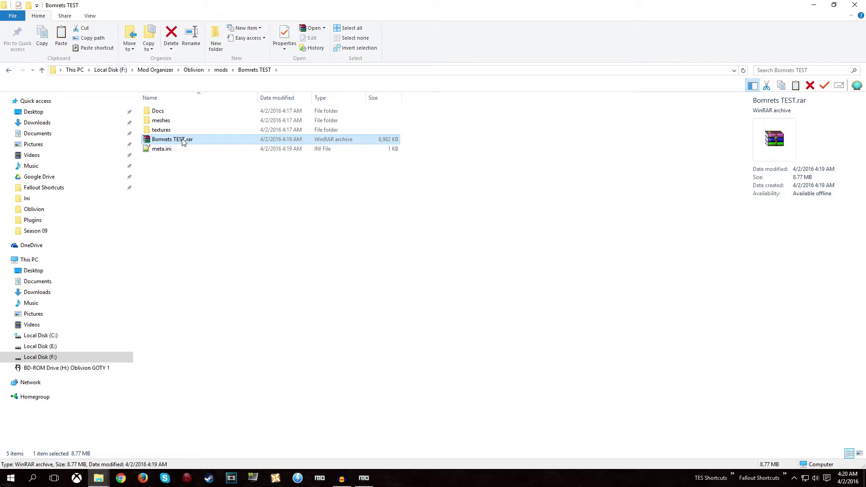
pyautogui.rightClick(183, 141)
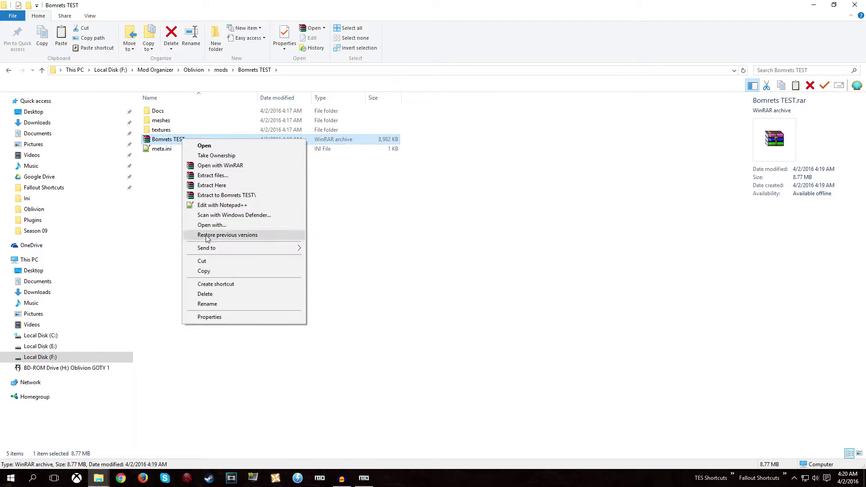
pyautogui.click(199, 261)
pyautogui.click(559, 108)
pyautogui.click(813, 5)
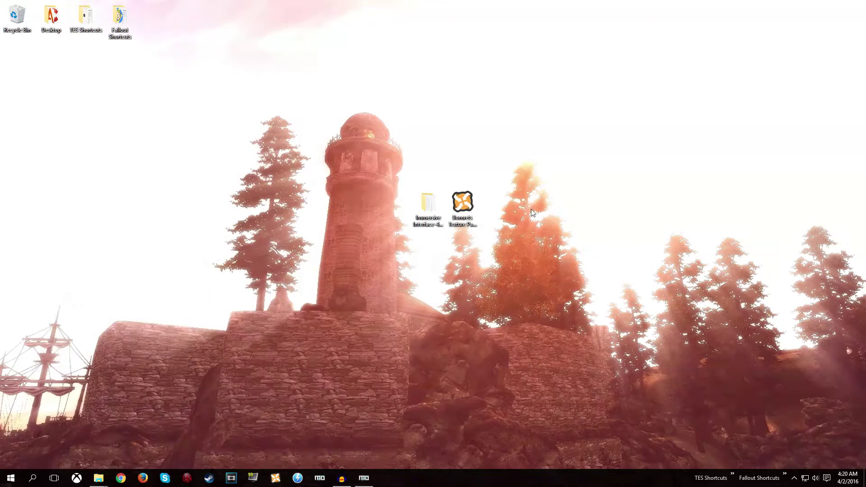
pyautogui.rightClick(453, 125)
pyautogui.click(485, 162)
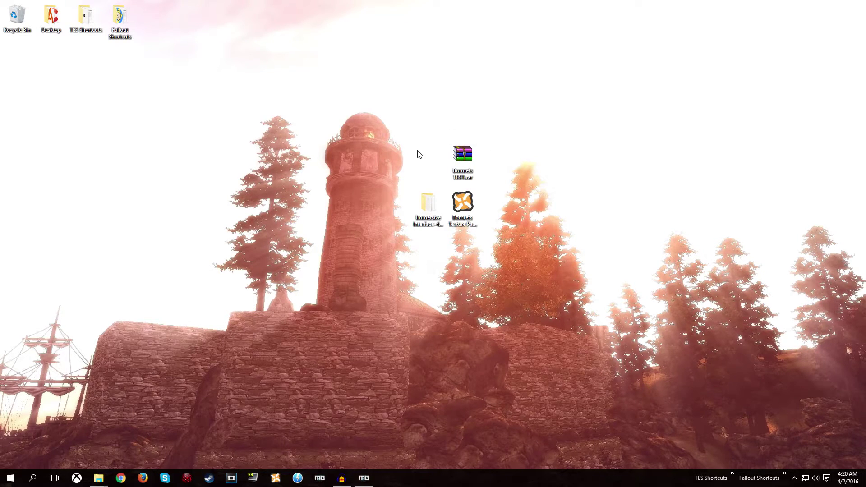
# - Start Nexus Mod Manager for Oblivion and dismiss the mod loading error
pyautogui.doubleClick(462, 222)
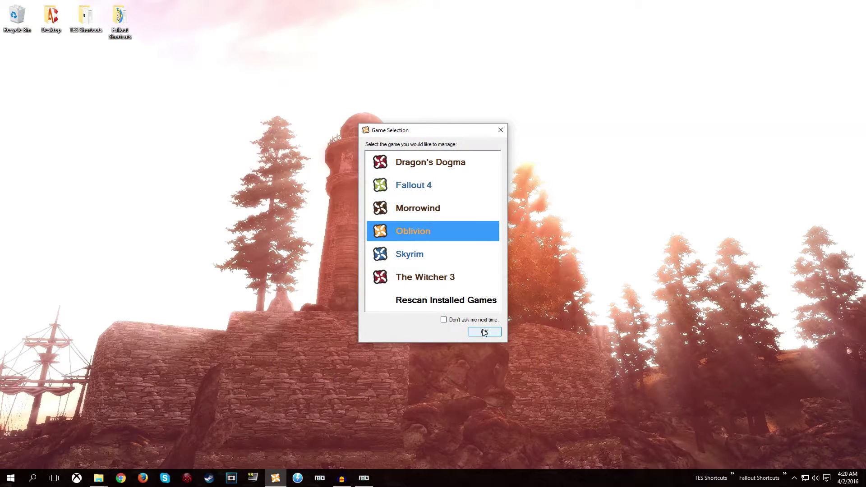
pyautogui.click(483, 331)
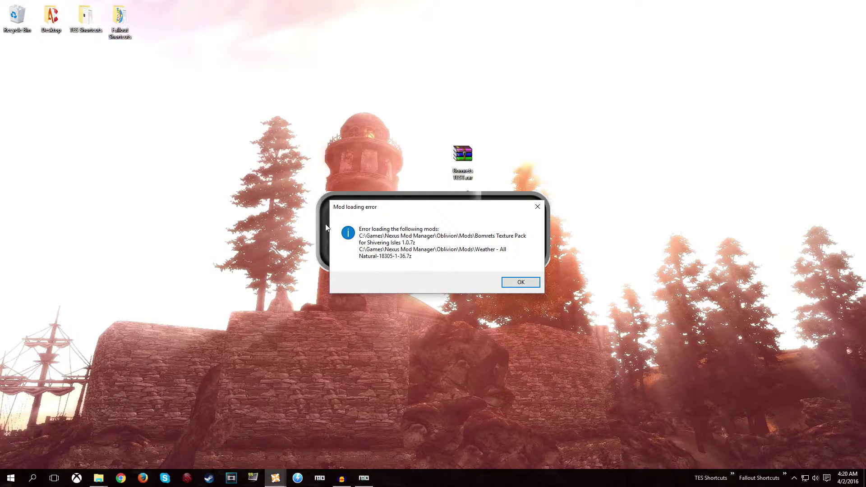
pyautogui.click(514, 282)
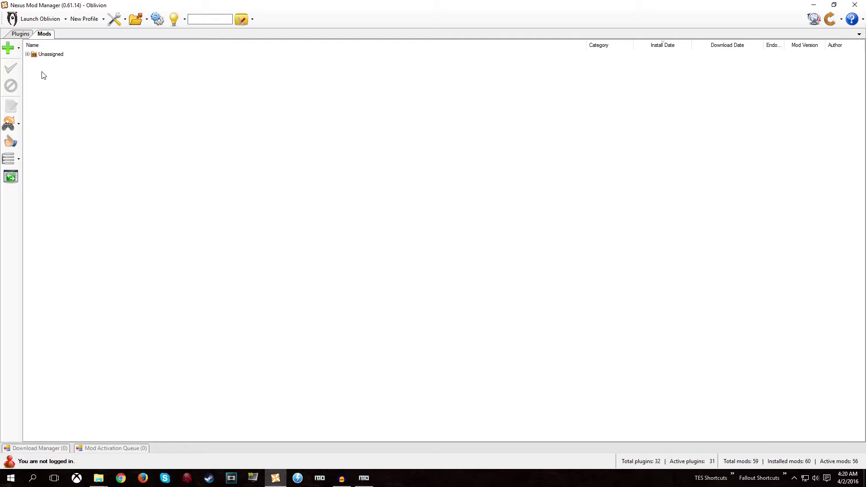
# - Add Bomrets TEST.rar from the desktop as a mod, expand the Unassigned category and sort its mods by name
pyautogui.click(8, 47)
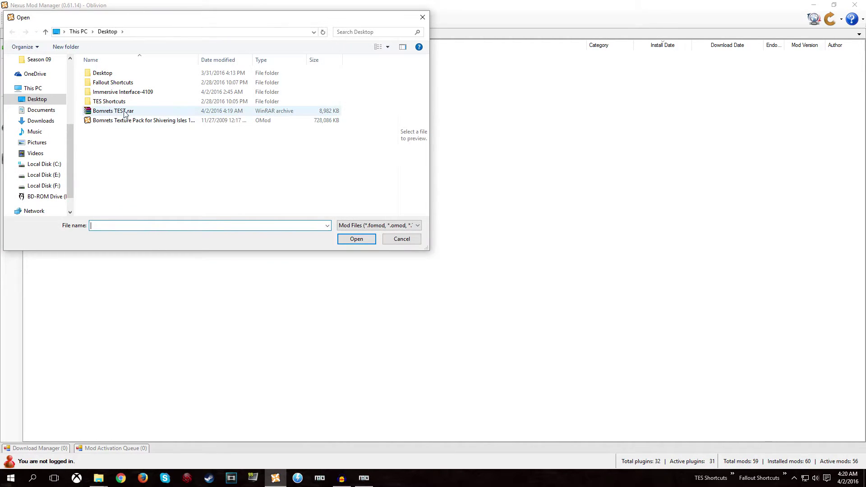
pyautogui.doubleClick(118, 112)
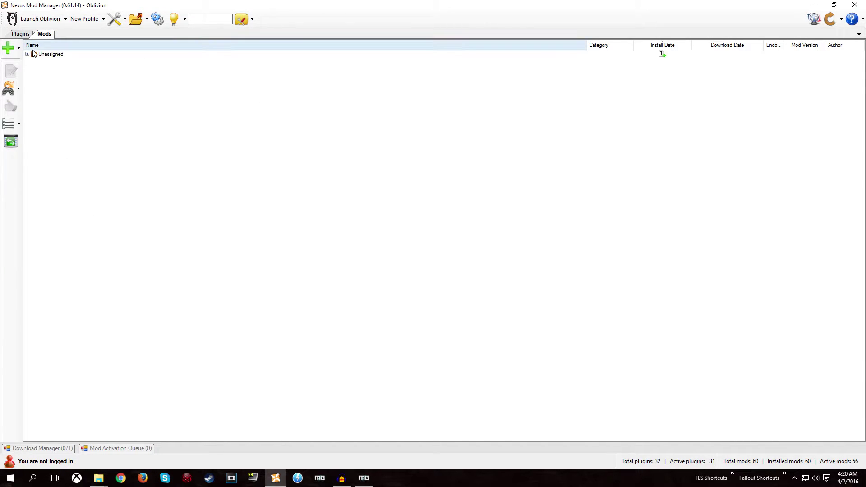
pyautogui.click(27, 54)
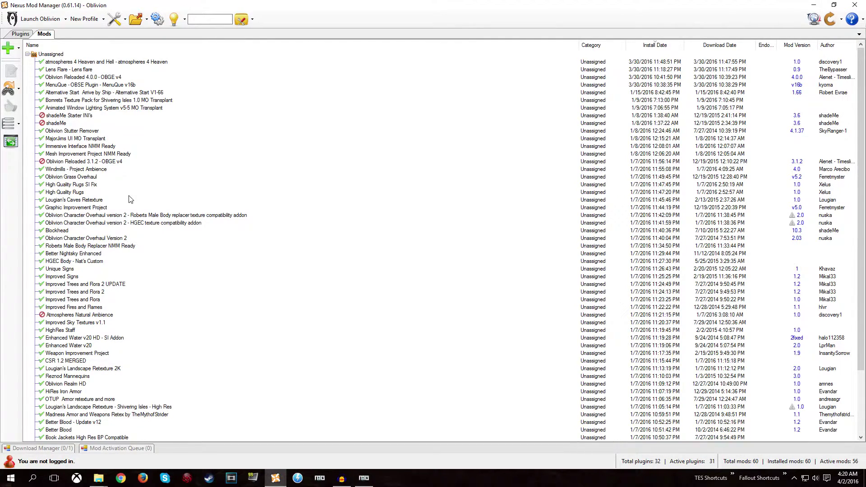
pyautogui.scroll(-4, 131, 198)
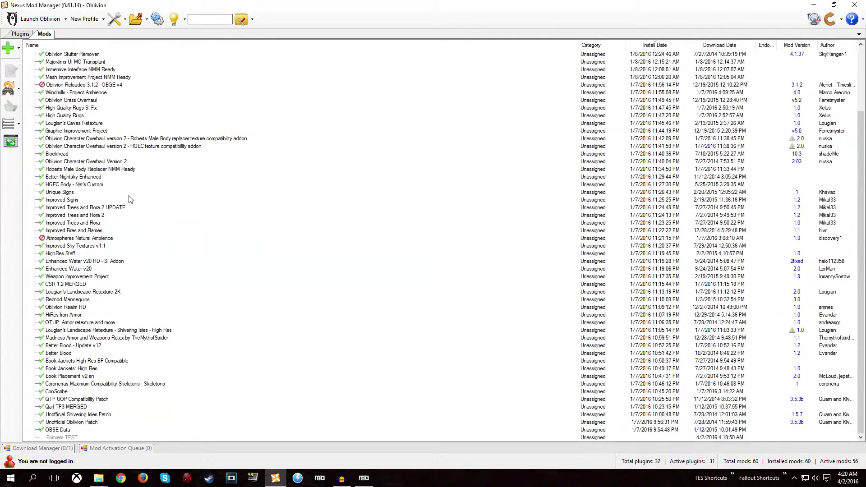
pyautogui.click(61, 437)
pyautogui.click(140, 45)
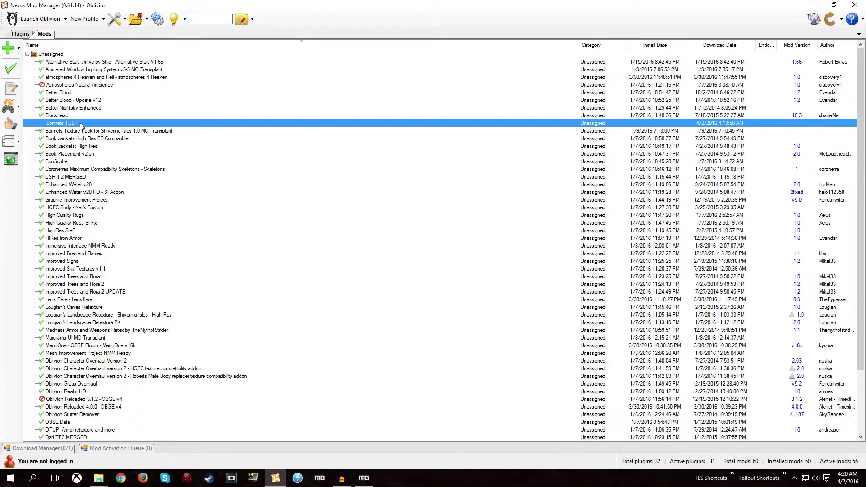
# - Install the Bomrets TEST mod, answering no to all file overwrites, and leave it selected in the list
pyautogui.doubleClick(67, 125)
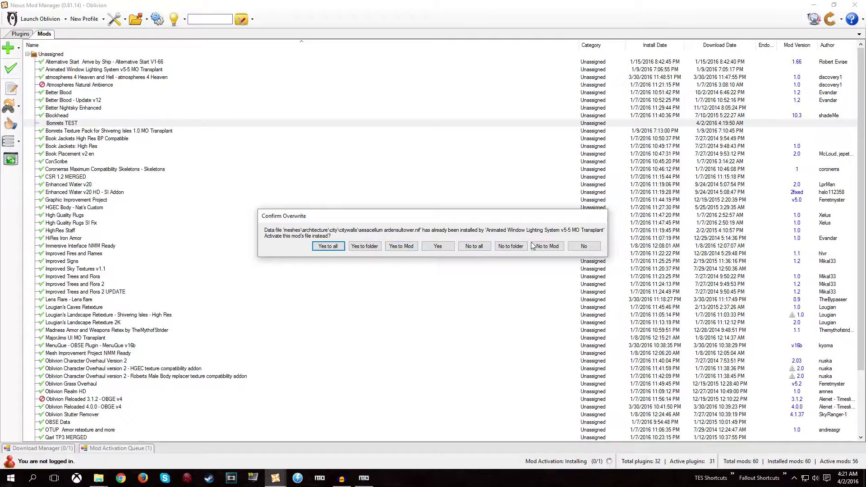
pyautogui.click(471, 249)
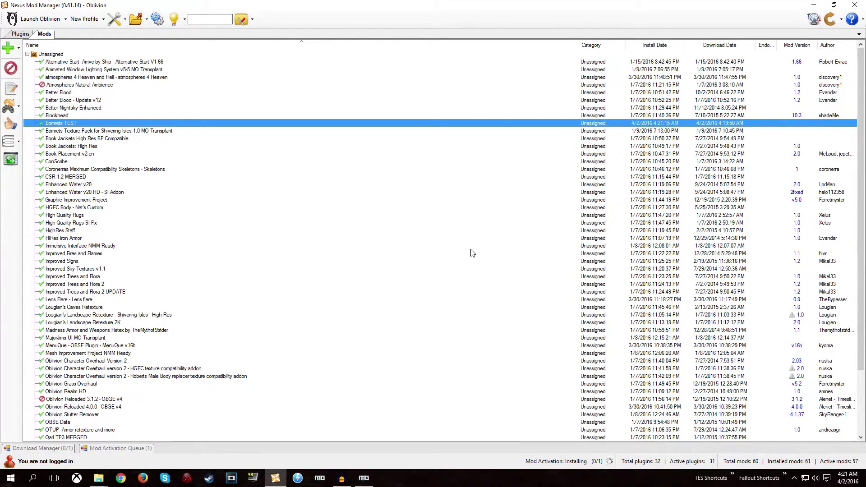
pyautogui.click(99, 115)
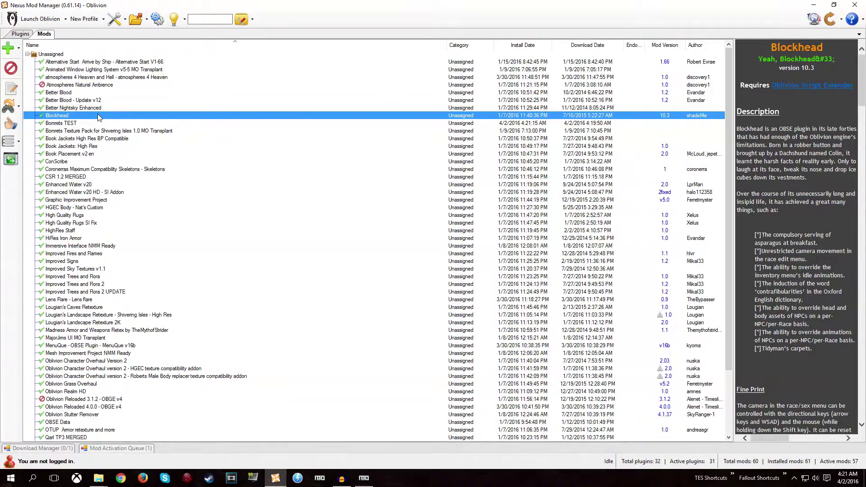
pyautogui.click(94, 123)
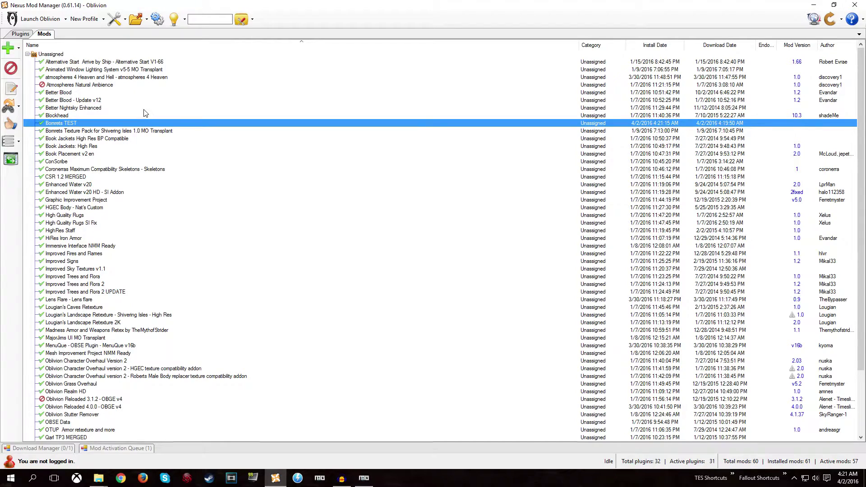
# - Return to Mod Organizer and run the Immersive Interface executable with elevated rights
pyautogui.click(804, 3)
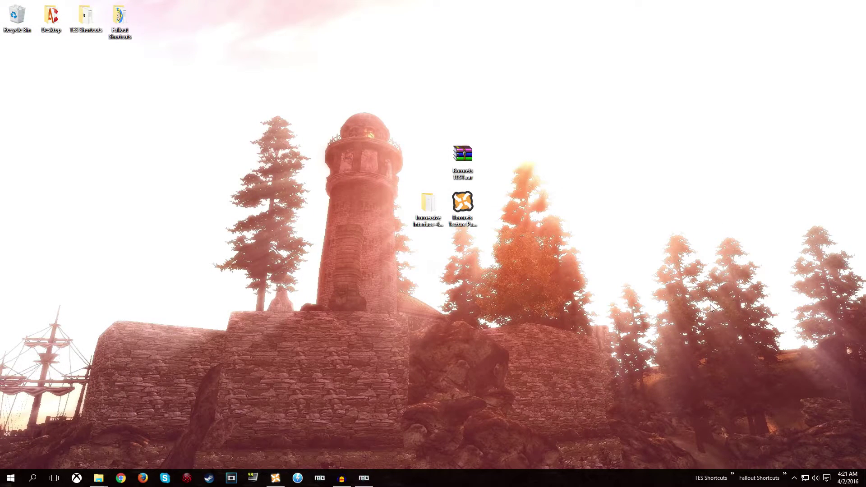
pyautogui.click(732, 476)
pyautogui.click(757, 409)
pyautogui.click(485, 245)
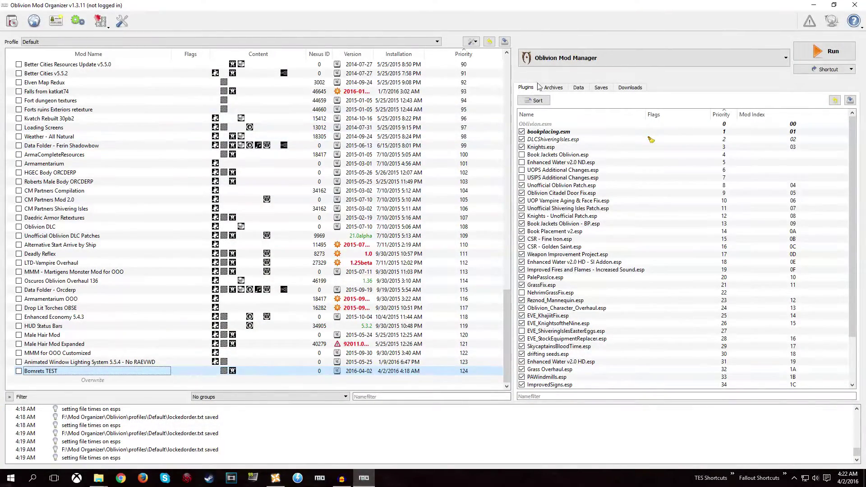
pyautogui.click(557, 58)
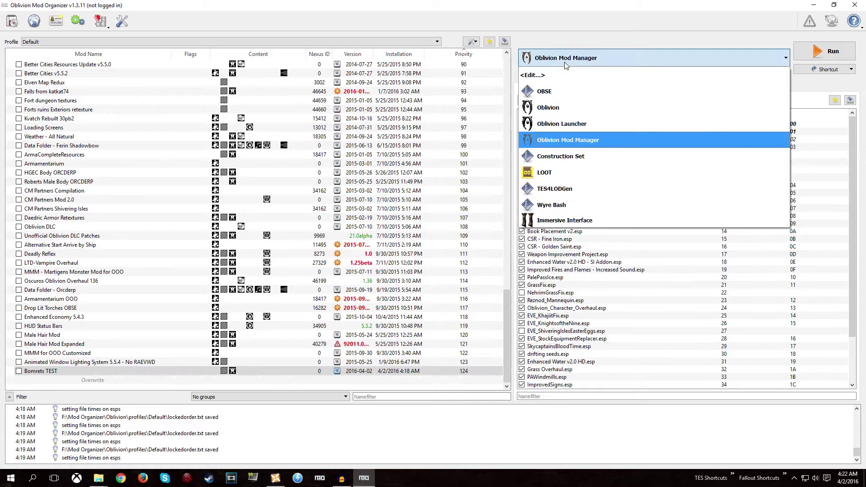
pyautogui.click(563, 220)
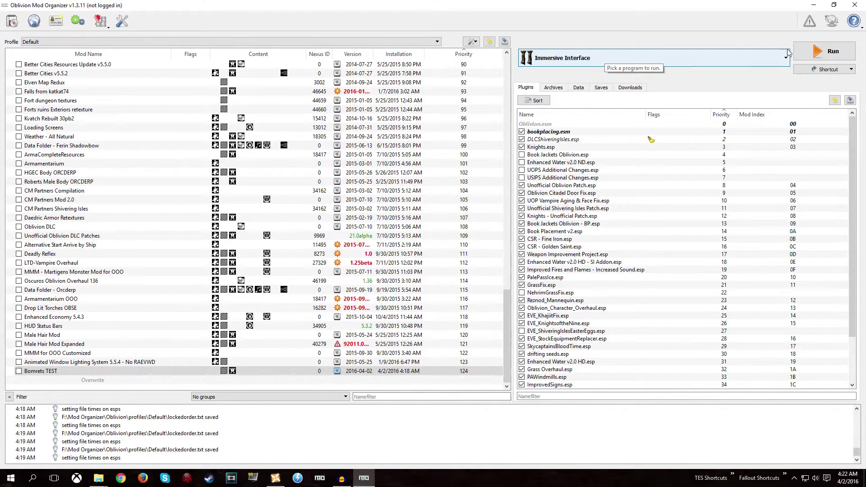
pyautogui.click(805, 53)
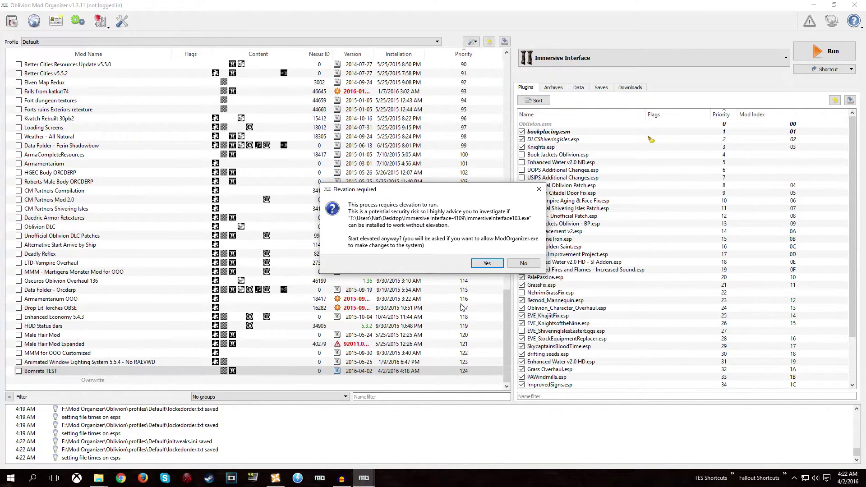
pyautogui.click(487, 264)
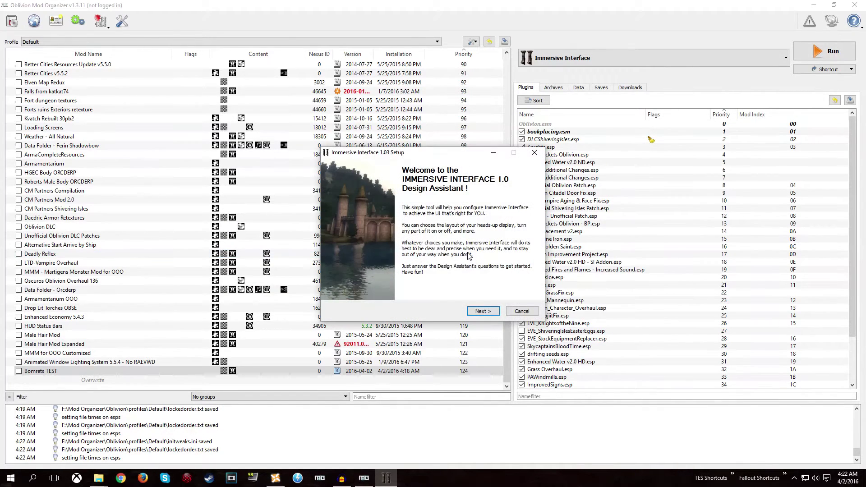
# - Go through the Immersive Interface 1.03 setup with the preset options and install it
pyautogui.click(482, 311)
pyautogui.click(481, 311)
pyautogui.click(481, 311)
pyautogui.click(481, 311)
pyautogui.click(482, 311)
pyautogui.click(481, 311)
pyautogui.click(482, 311)
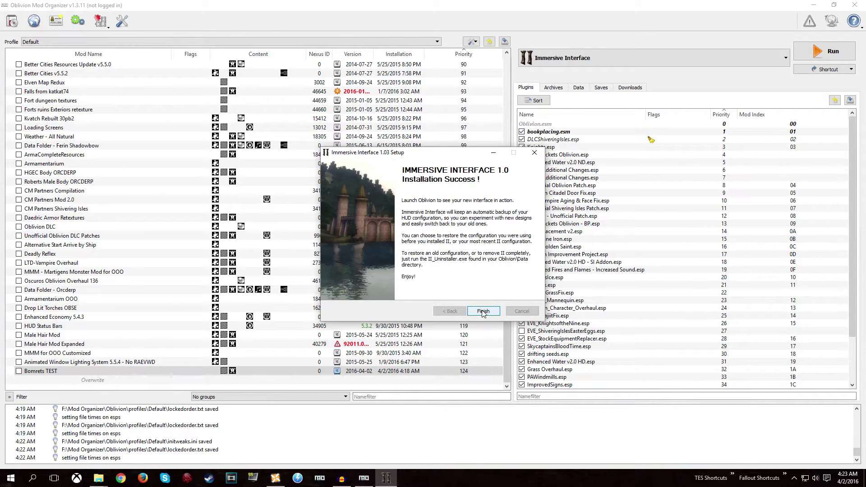
# - Finish the Immersive Interface setup and open the contents of Overwrite
pyautogui.click(481, 311)
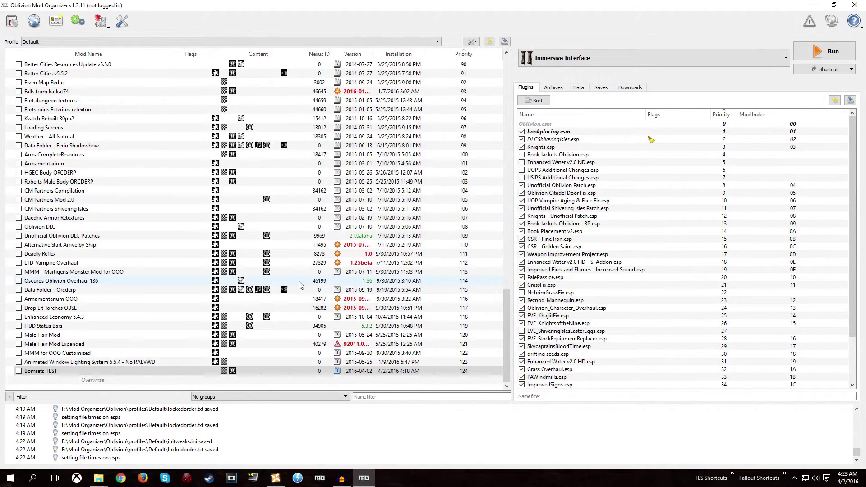
pyautogui.doubleClick(90, 380)
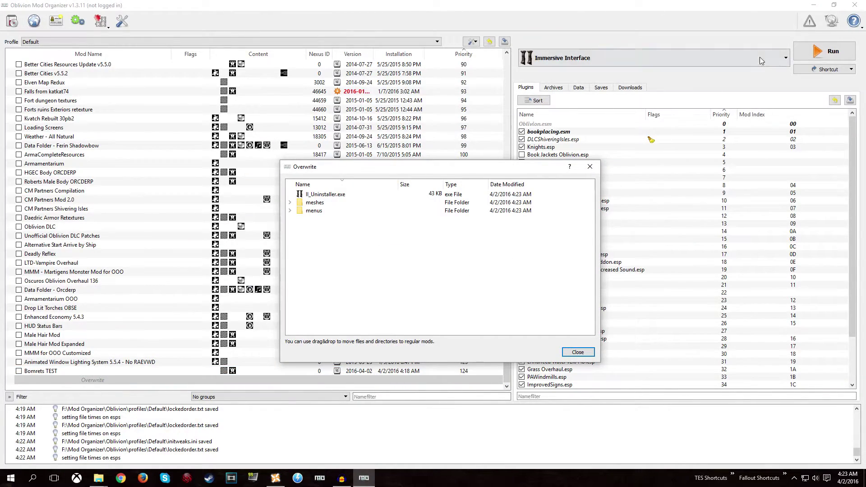
# - Minimize Mod Organizer and delete the leftover item above the Bomrets texture pack from the desktop
pyautogui.click(813, 6)
pyautogui.click(460, 153)
pyautogui.press('Delete')
pyautogui.rightClick(462, 145)
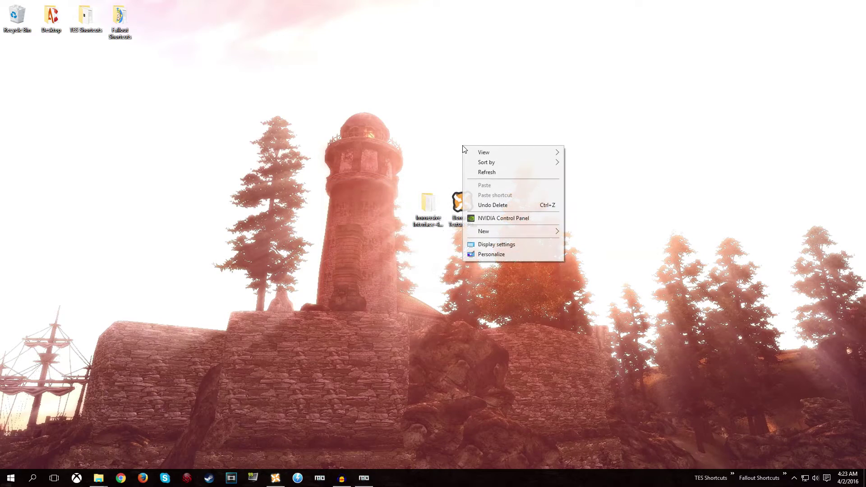
pyautogui.moveTo(510, 231)
pyautogui.click(575, 242)
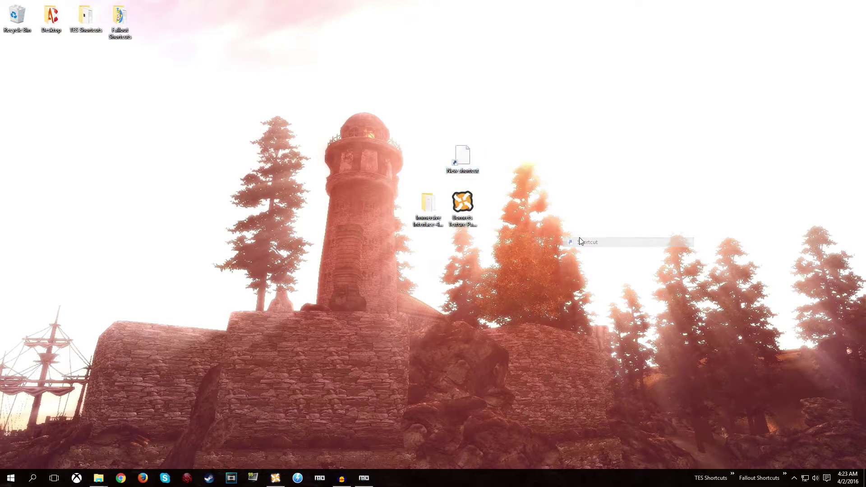
pyautogui.click(549, 325)
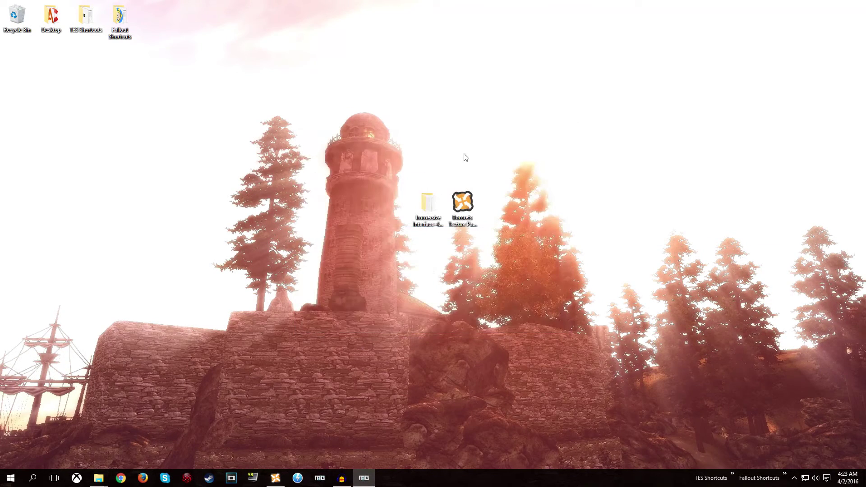
# - Create a new desktop folder named Immersive Interface
pyautogui.rightClick(464, 154)
pyautogui.moveTo(507, 239)
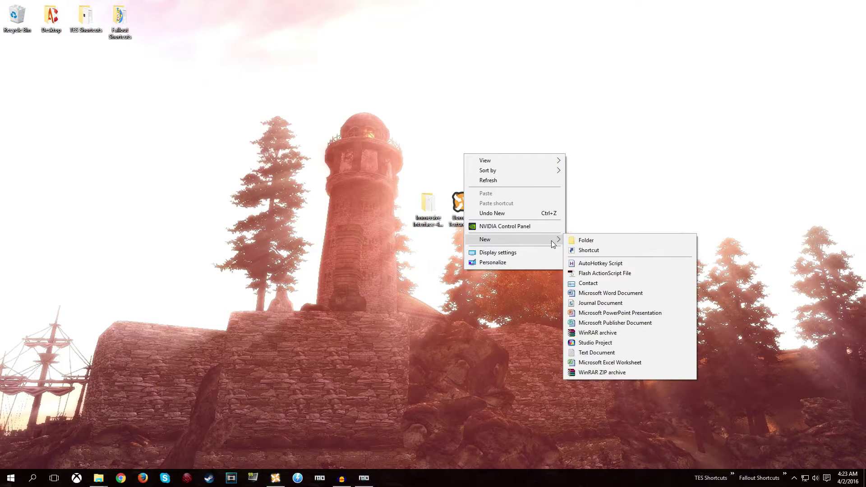
pyautogui.click(580, 241)
pyautogui.write('Im')
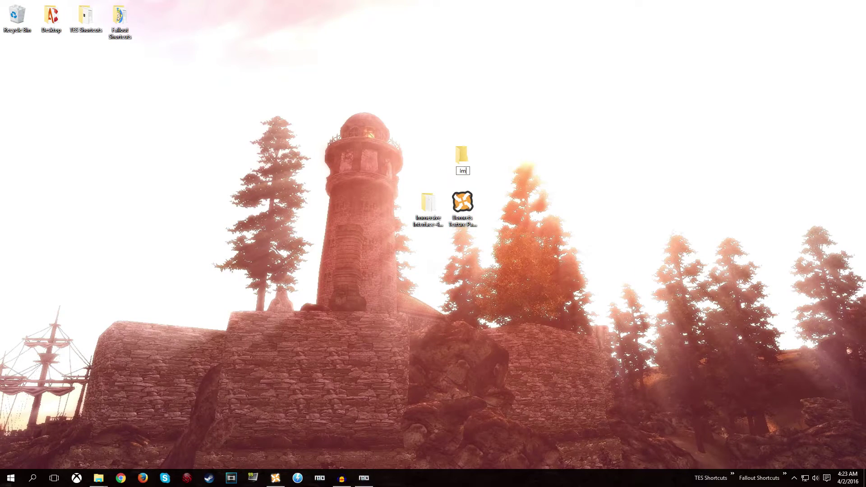
pyautogui.write('mersive Interf')
pyautogui.press('Return')
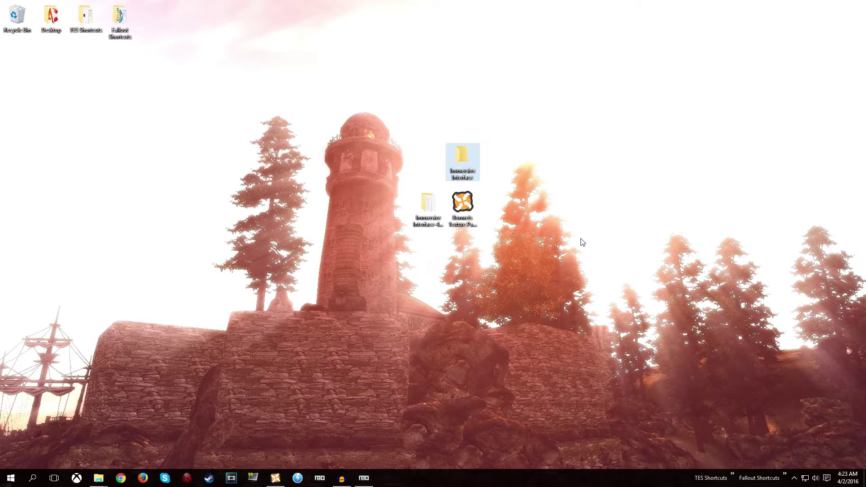
# - Compress the empty Immersive Interface folder into Immersive Interface.rar and place the archive beside the folder
pyautogui.rightClick(471, 168)
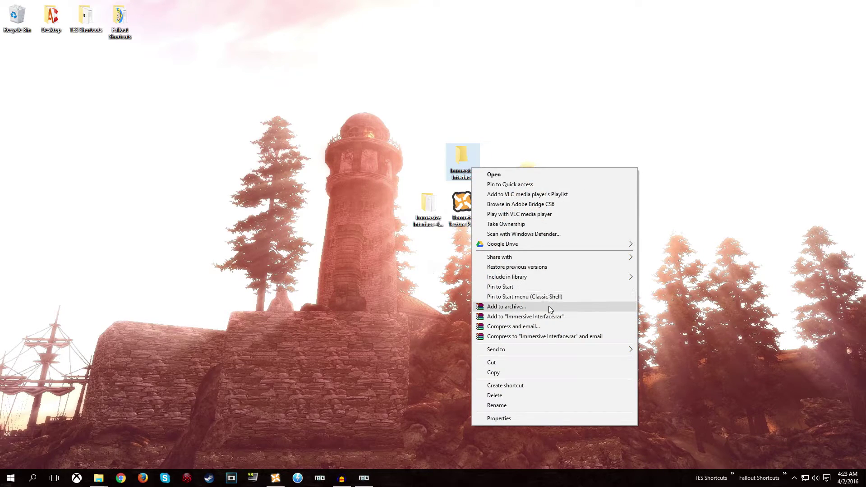
pyautogui.click(548, 305)
pyautogui.click(490, 318)
pyautogui.rightClick(456, 147)
pyautogui.rightClick(456, 162)
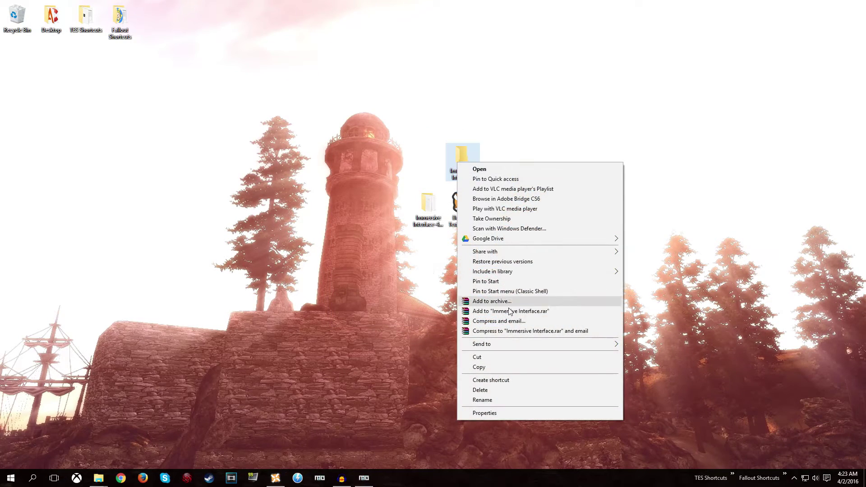
pyautogui.click(514, 320)
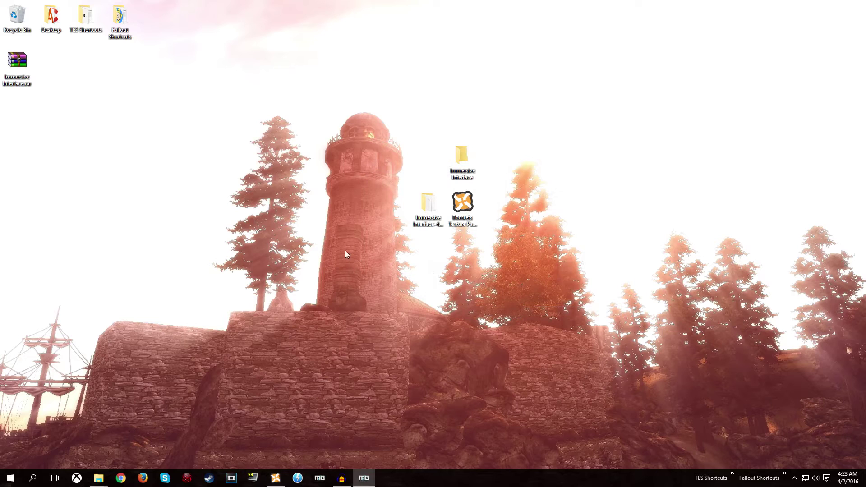
pyautogui.moveTo(16, 67); pyautogui.dragTo(413, 164)
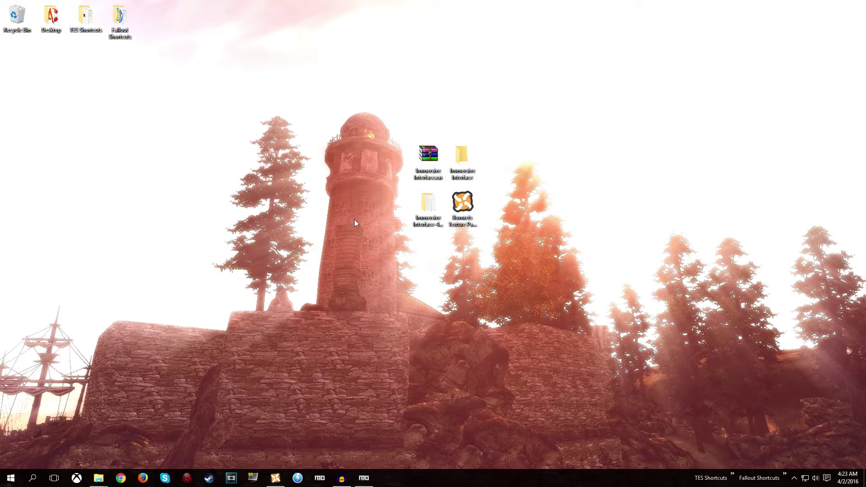
# - Rename the new archive to Immersive Interface TEST.rar
pyautogui.click(431, 179)
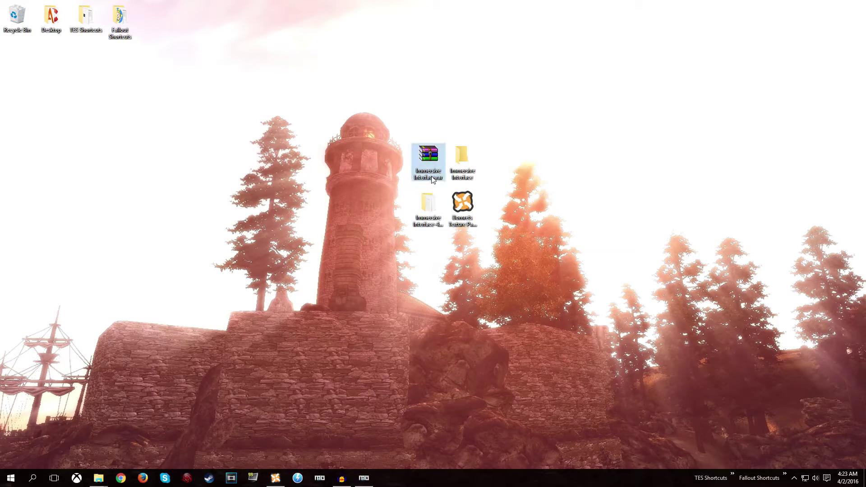
pyautogui.click(432, 179)
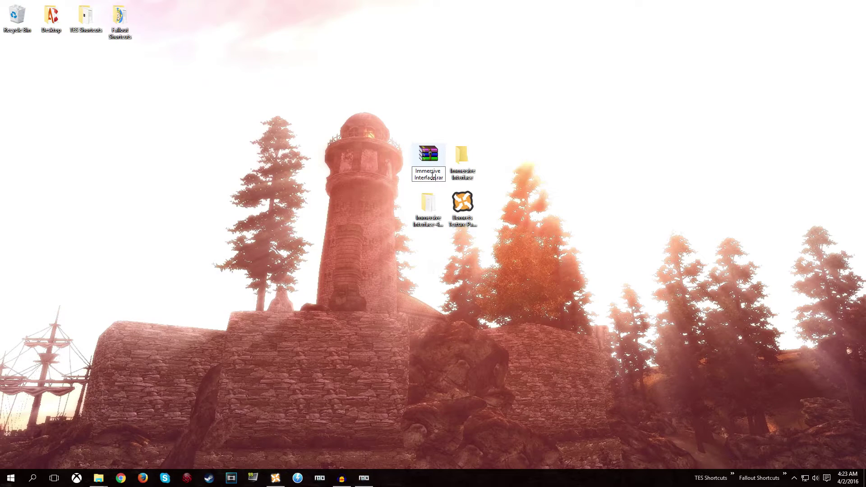
pyautogui.write('TEST')
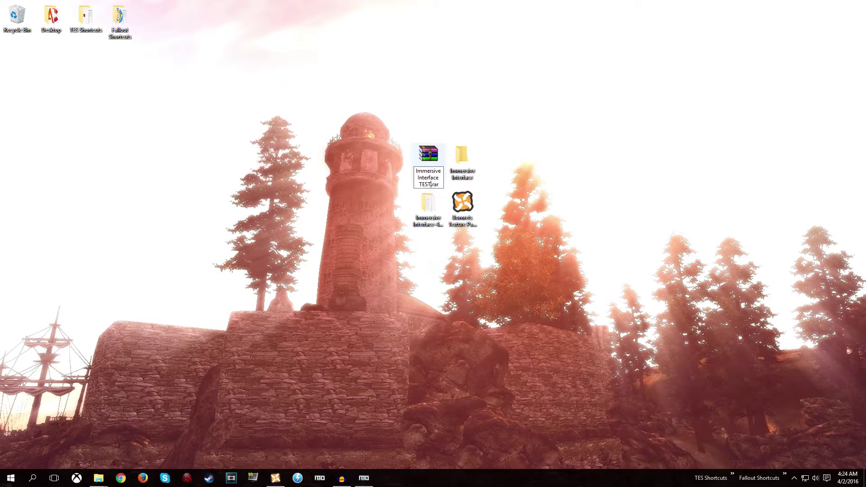
pyautogui.press('Return')
pyautogui.click(397, 174)
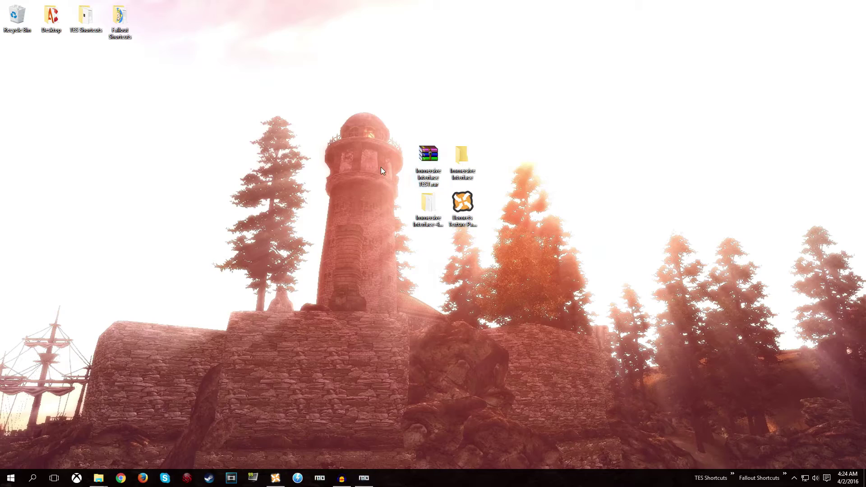
# - Return to Mod Organizer, close the Overwrite window and add Immersive Interface TEST.rar from the desktop as a mod
pyautogui.click(366, 478)
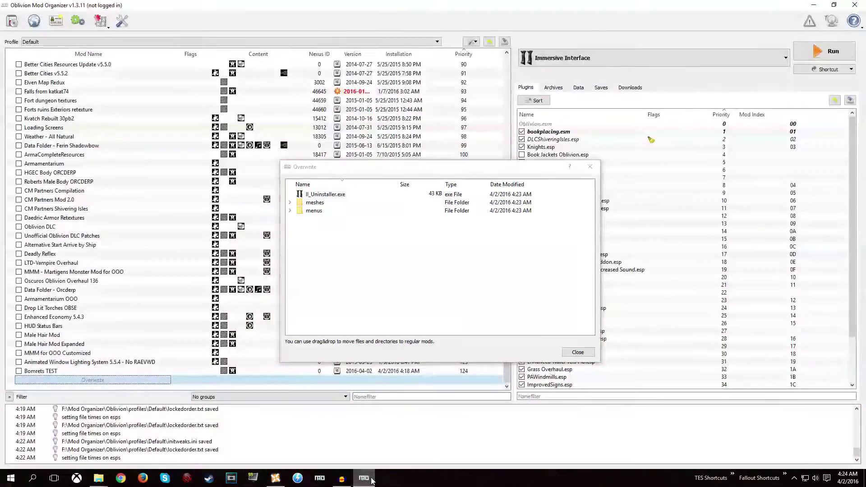
pyautogui.click(578, 351)
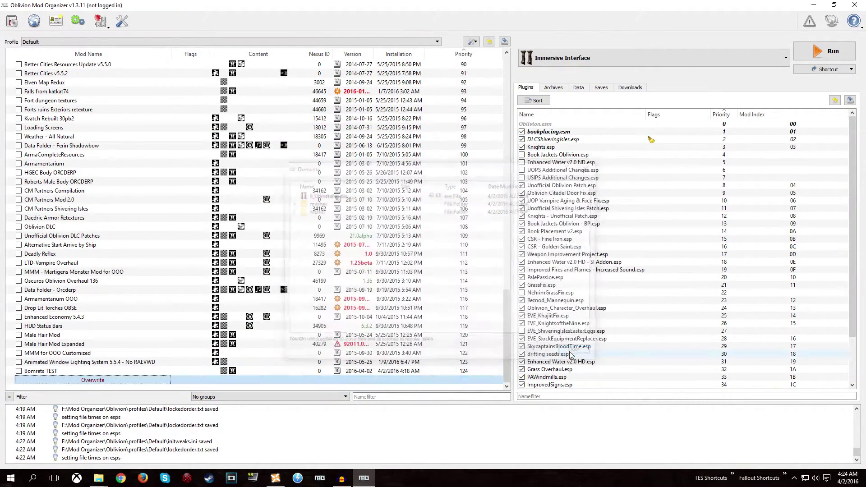
pyautogui.click(12, 22)
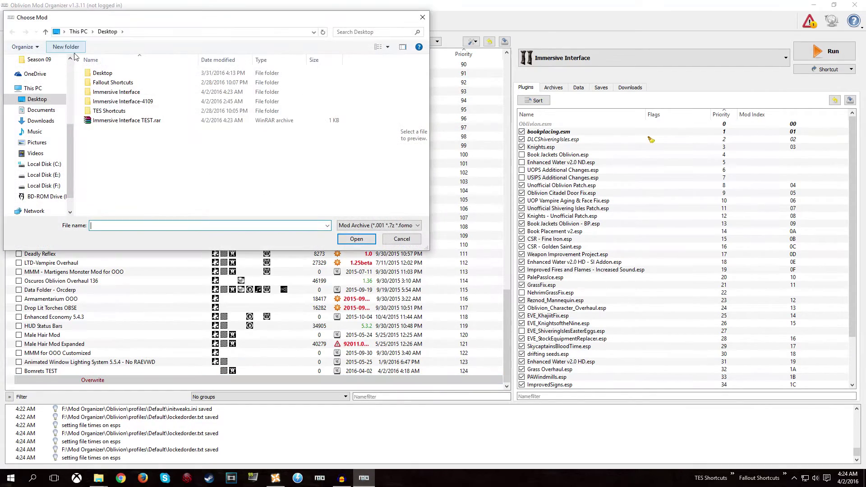
pyautogui.doubleClick(113, 120)
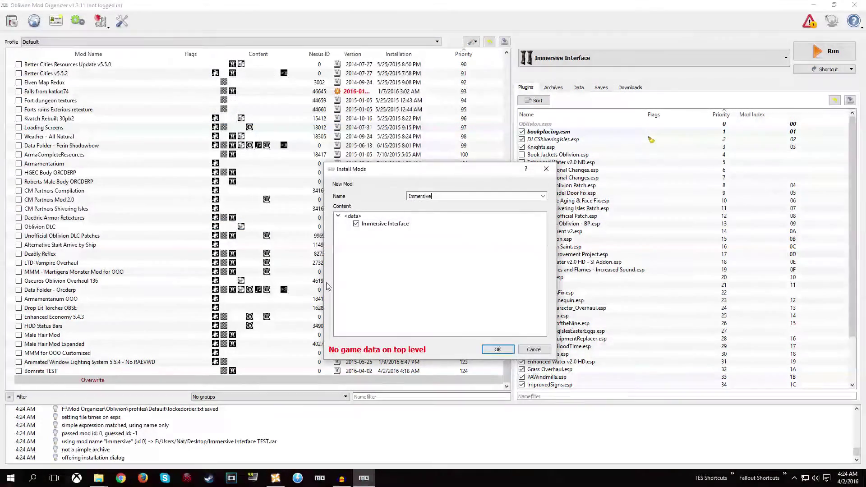
# - Set the Immersive Interface folder as the data directory, name the mod Immersive Interface TEST and confirm the installation
pyautogui.rightClick(378, 228)
pyautogui.click(406, 230)
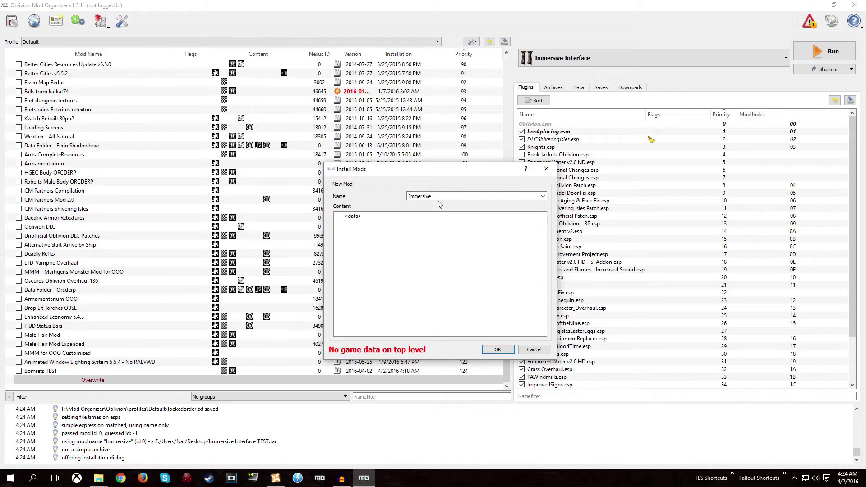
pyautogui.click(542, 196)
pyautogui.click(496, 206)
pyautogui.click(498, 350)
pyautogui.click(499, 288)
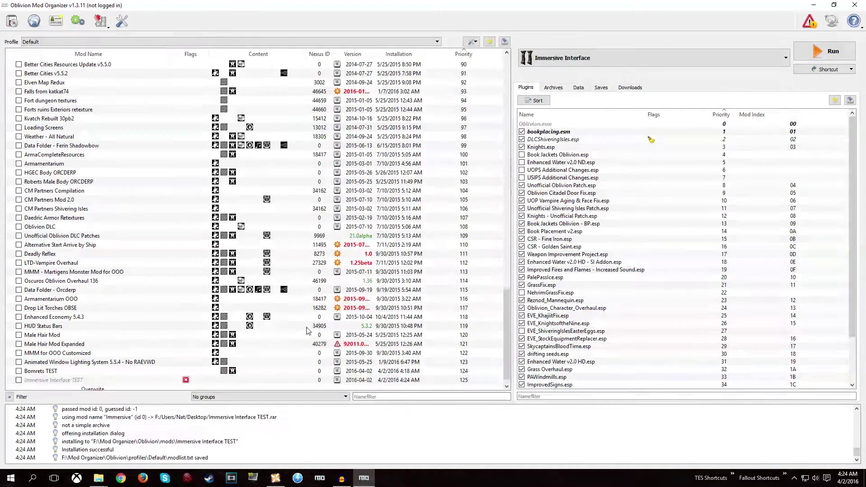
# - Move the installer output from Overwrite into the Immersive Interface TEST mod
pyautogui.scroll(-1, 112, 382)
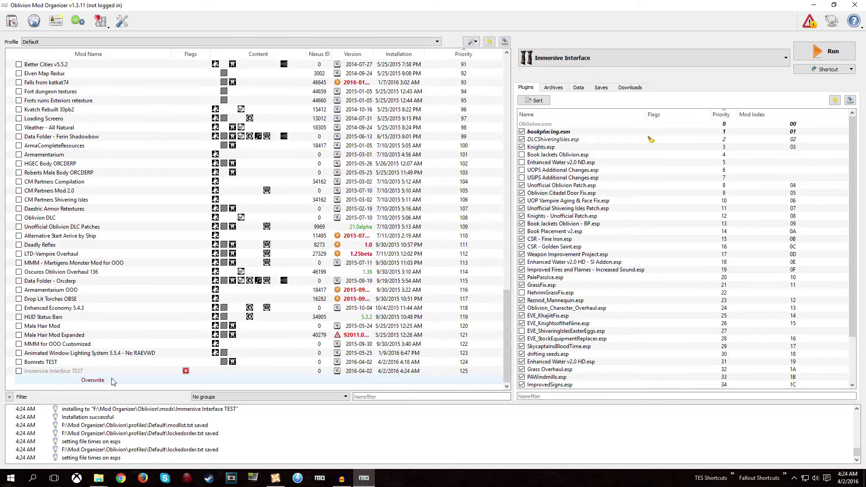
pyautogui.click(103, 384)
pyautogui.doubleClick(103, 383)
pyautogui.moveTo(396, 272); pyautogui.dragTo(72, 373)
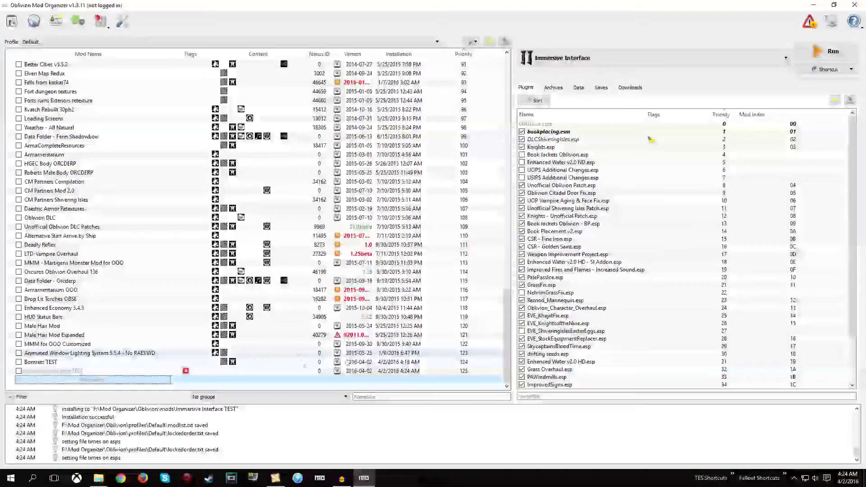
# - Check the file tree of the Immersive Interface TEST mod and close its details
pyautogui.doubleClick(66, 371)
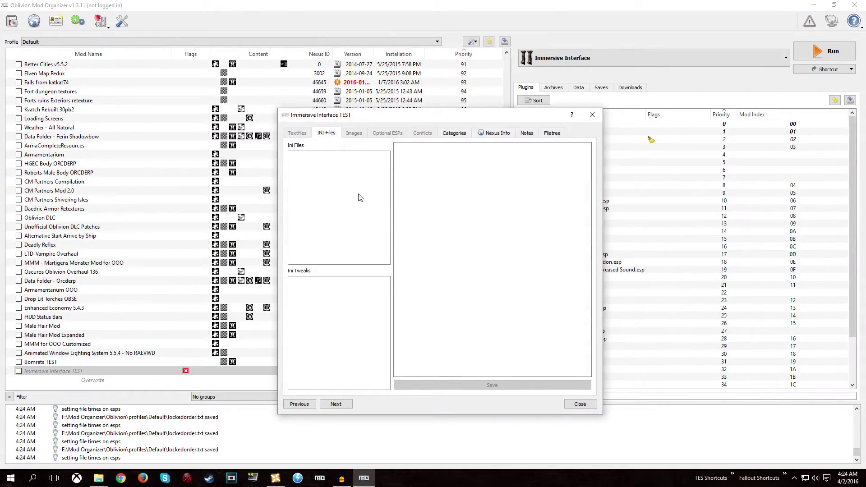
pyautogui.click(552, 134)
pyautogui.click(579, 404)
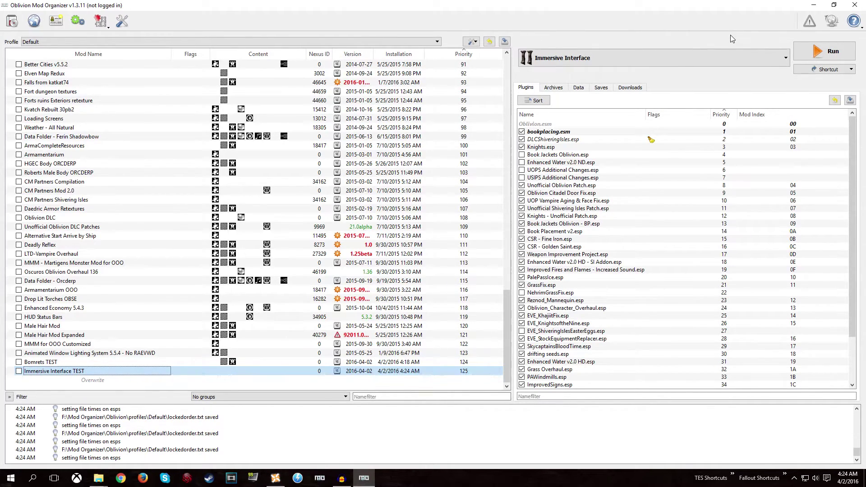
# - Review the configured executables and the program list, keeping Immersive Interface selected
pyautogui.click(719, 53)
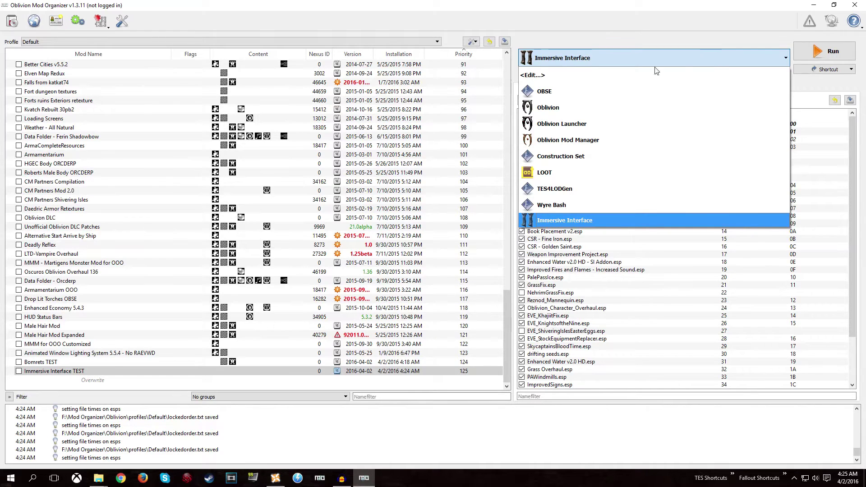
pyautogui.click(583, 76)
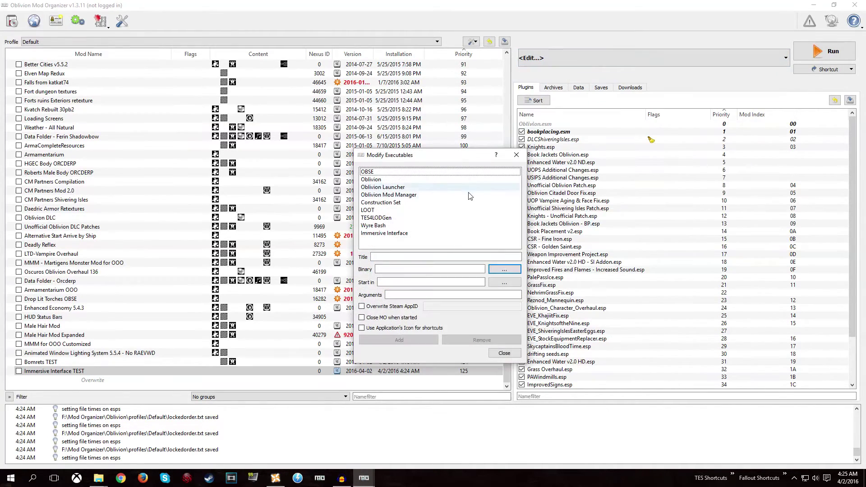
pyautogui.click(504, 353)
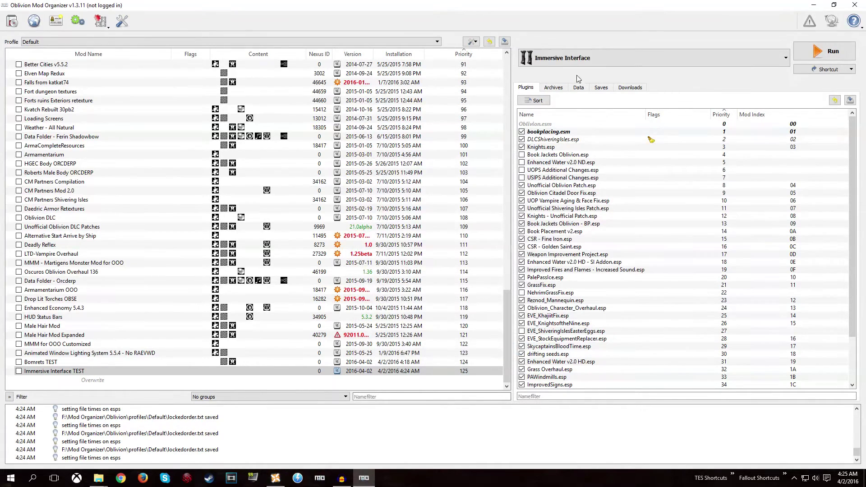
pyautogui.click(577, 58)
pyautogui.click(598, 62)
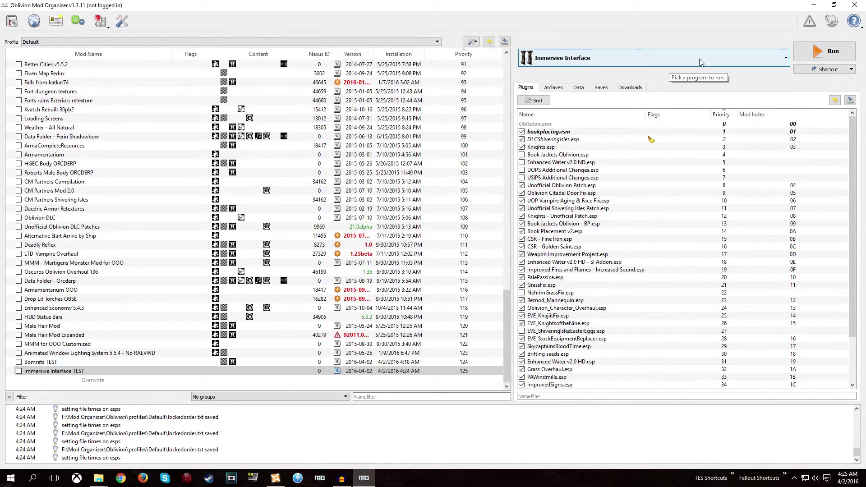
# - Close Mod Organizer and delete Immersive Interface TEST.rar and the empty Immersive Interface folder from the desktop
pyautogui.click(96, 385)
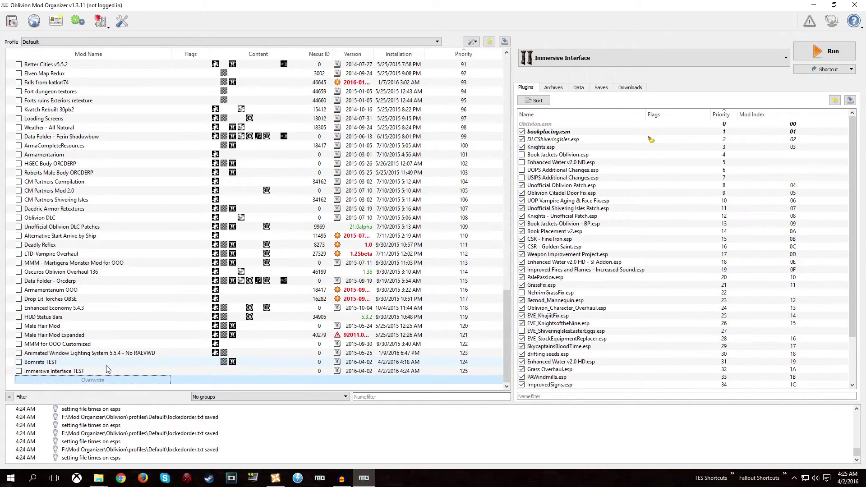
pyautogui.click(854, 6)
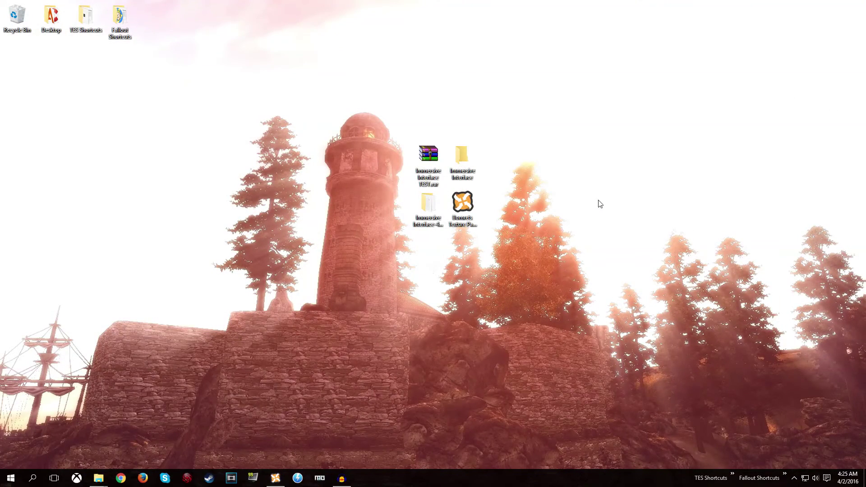
pyautogui.moveTo(504, 168); pyautogui.dragTo(389, 156)
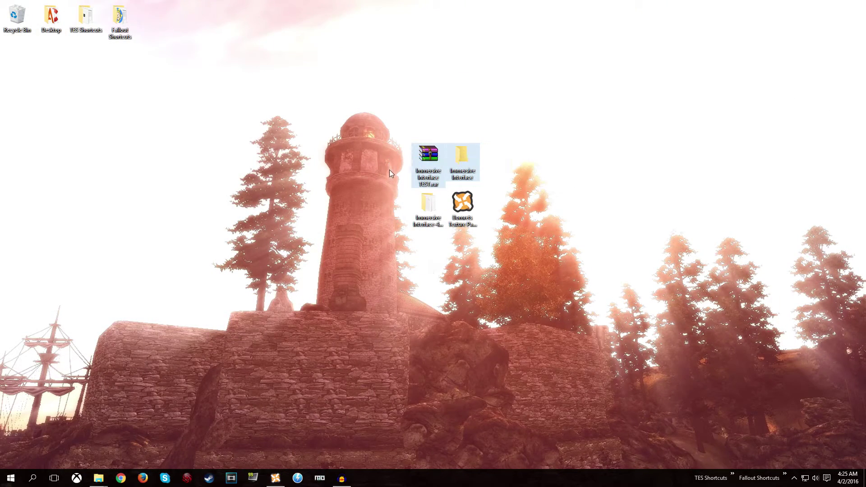
pyautogui.press('Delete')
pyautogui.press('Return')
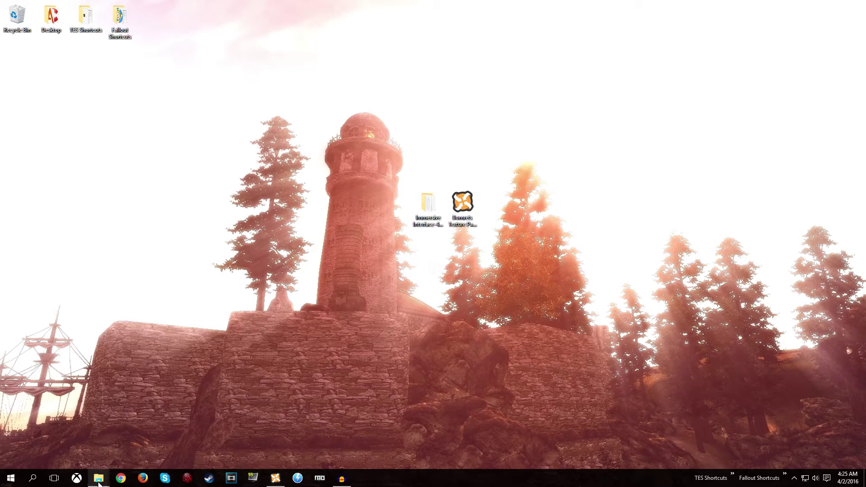
# - Open the Immersive Interface TEST folder inside Mod Organizer's Oblivion mods directory
pyautogui.moveTo(99, 478)
pyautogui.click(127, 447)
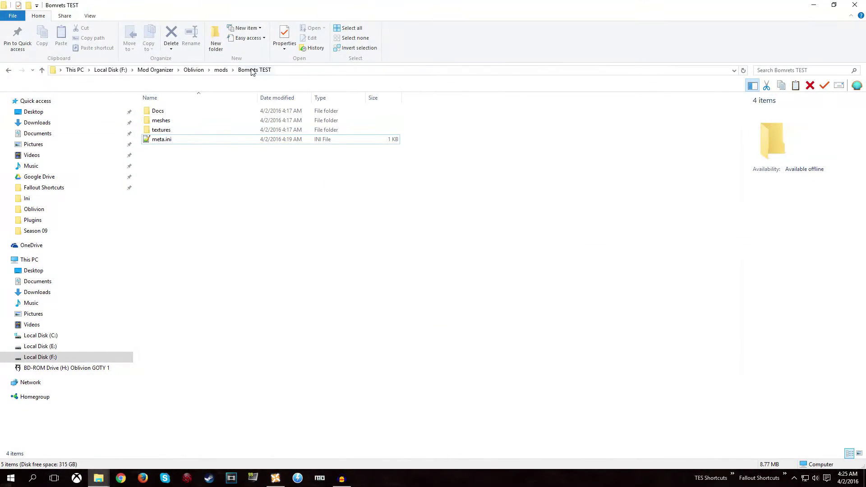
pyautogui.click(221, 70)
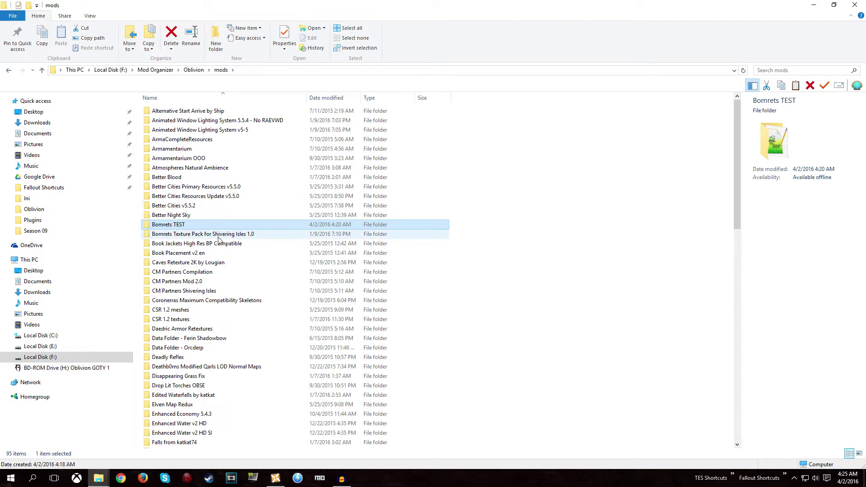
pyautogui.click(219, 261)
pyautogui.press('i')
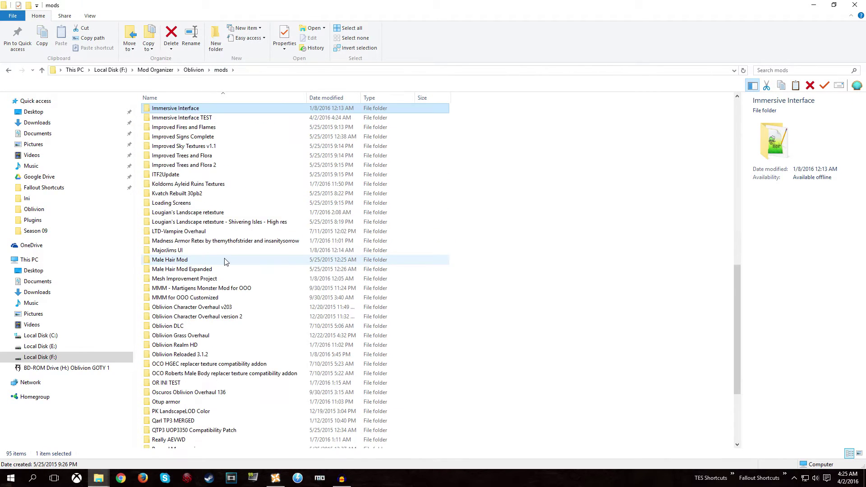
pyautogui.click(165, 119)
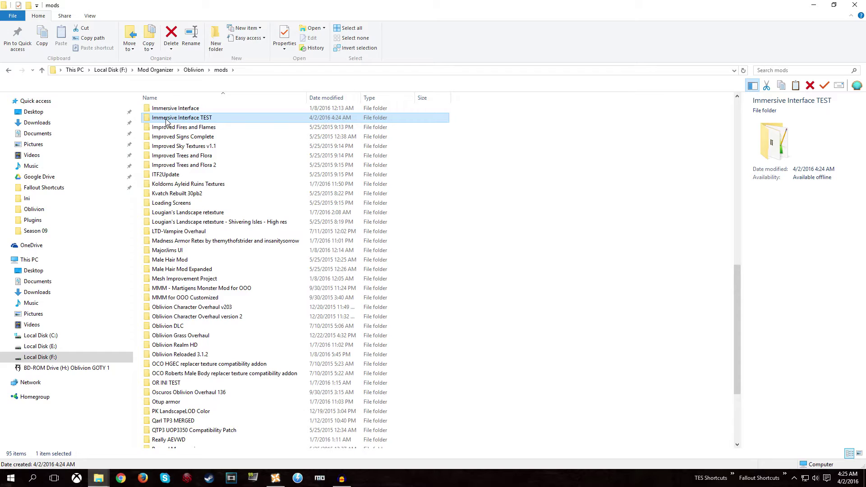
pyautogui.doubleClick(166, 118)
# - Pack all four items in the Immersive Interface TEST folder into Immersive Interface TEST.rar
pyautogui.moveTo(191, 204); pyautogui.dragTo(184, 105)
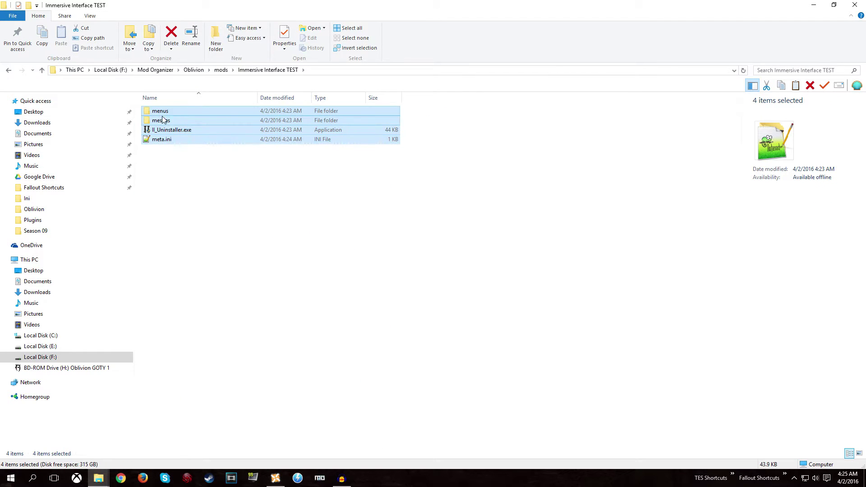
pyautogui.rightClick(183, 124)
pyautogui.click(235, 178)
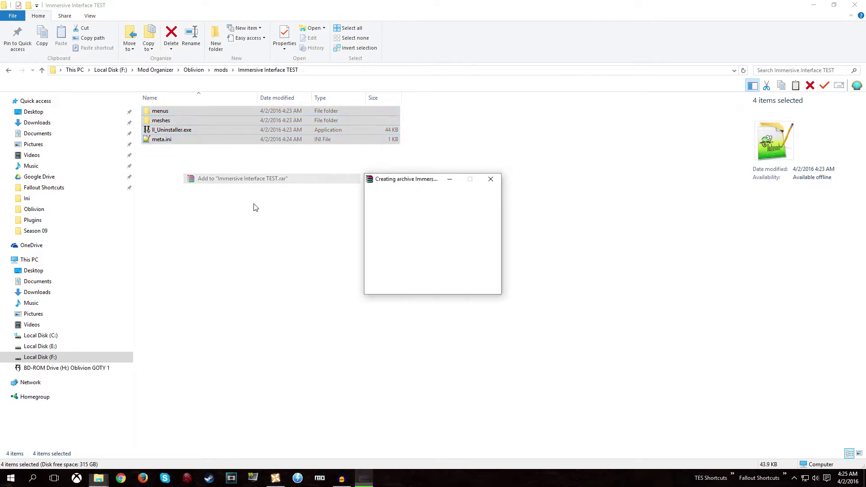
# - Move Immersive Interface TEST.rar out of the mod folder onto the desktop
pyautogui.rightClick(195, 139)
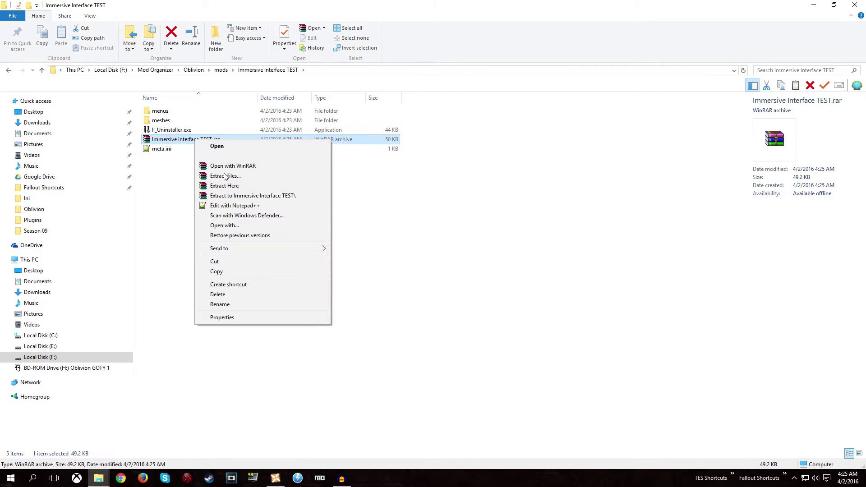
pyautogui.click(246, 261)
pyautogui.click(813, 4)
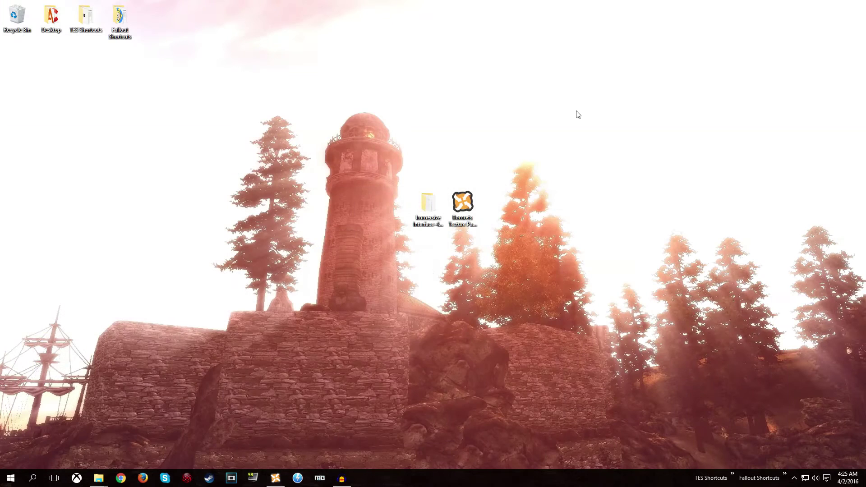
pyautogui.rightClick(525, 120)
pyautogui.click(550, 160)
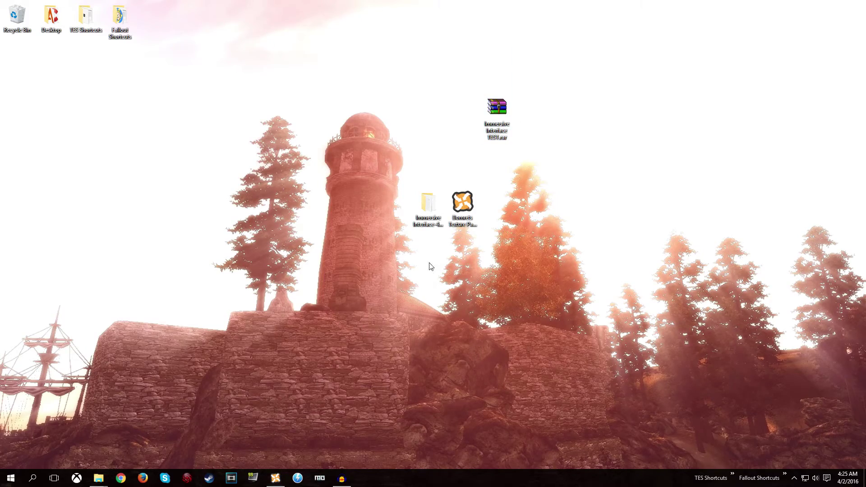
# - Switch to Nexus Mod Manager and add Immersive Interface TEST.rar from the desktop as a mod
pyautogui.click(275, 478)
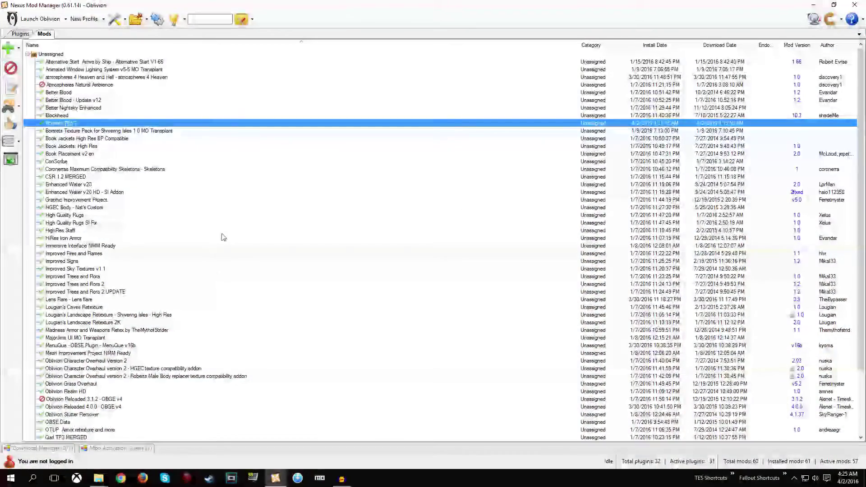
pyautogui.click(9, 46)
pyautogui.click(111, 122)
pyautogui.doubleClick(111, 122)
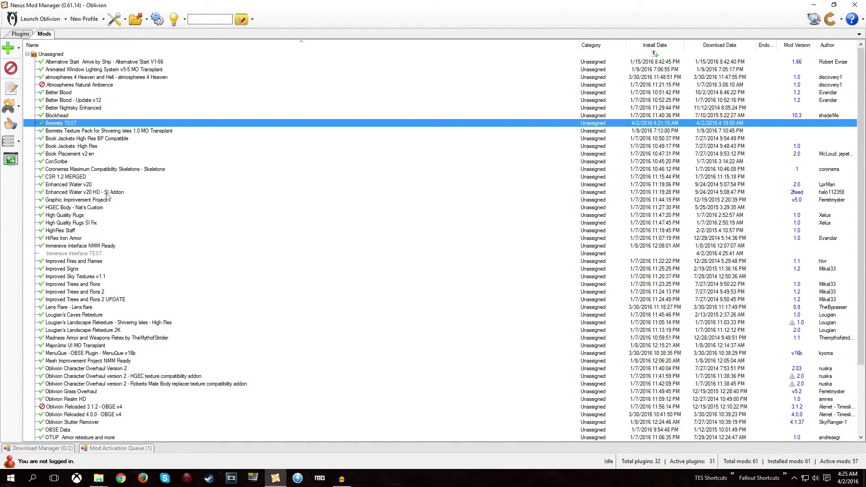
# - Activate the Immersive Interface TEST mod, answering No to all for overwriting files already installed by other mods
pyautogui.doubleClick(83, 261)
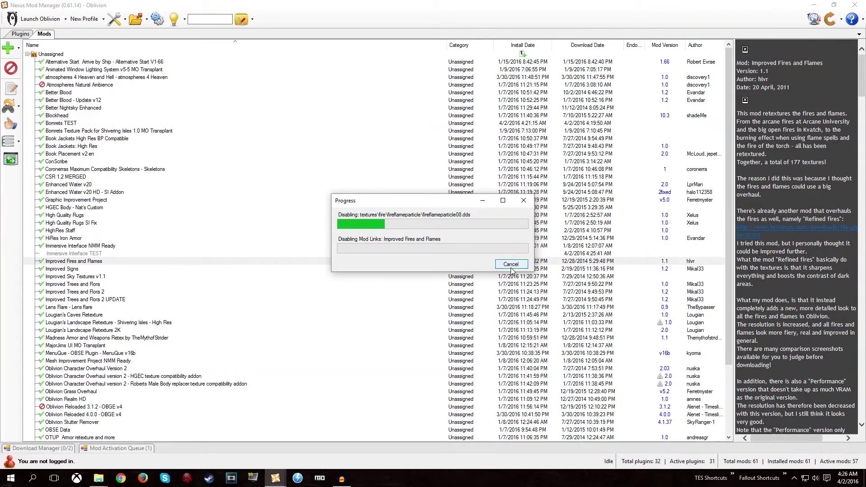
pyautogui.click(74, 253)
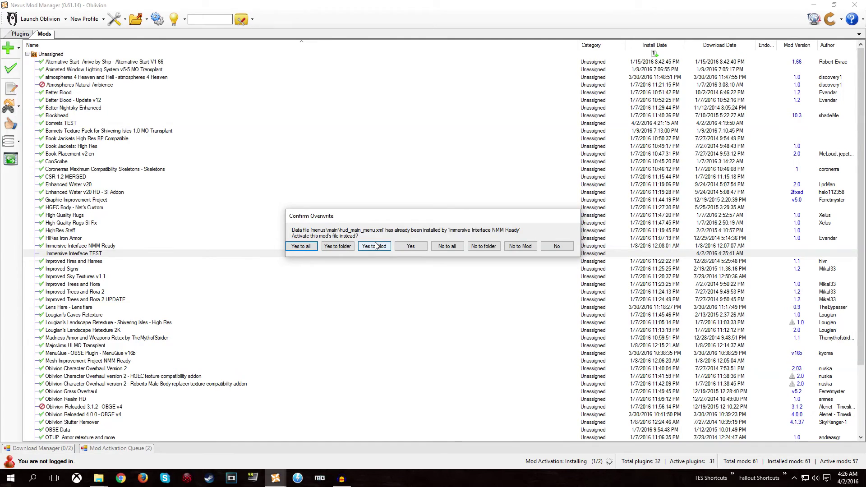
pyautogui.click(447, 246)
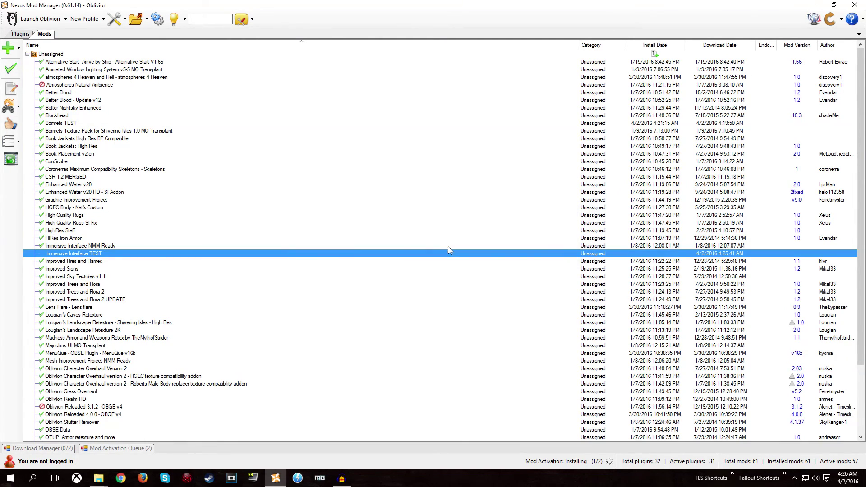
# - Close Nexus Mod Manager and delete the Immersive Interface TEST archive from the desktop
pyautogui.click(150, 245)
pyautogui.click(855, 4)
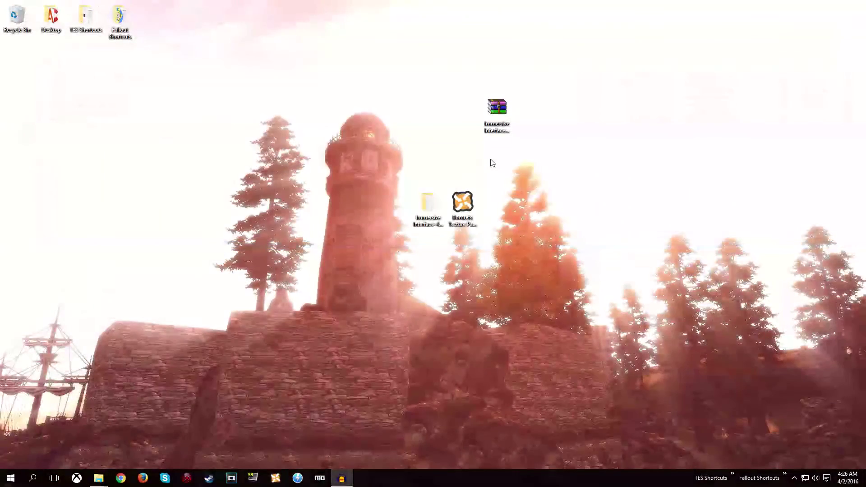
pyautogui.press('Delete')
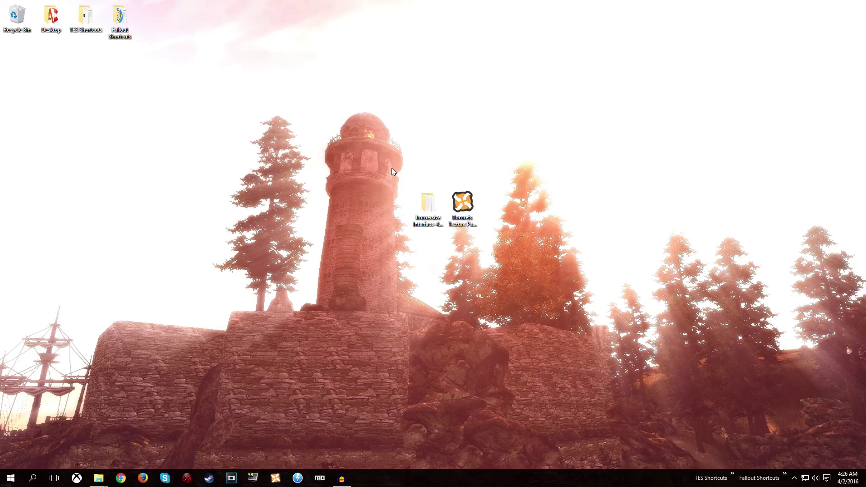